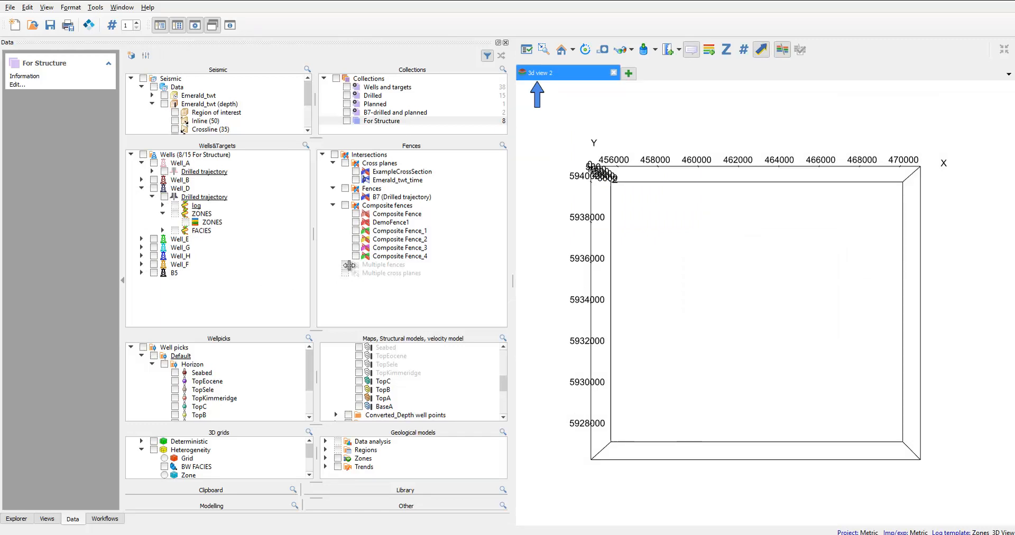
Step: Display the drilled trajectories of all wells in the For Structure collection in the 3D view, seen from an oblique angle
click(165, 197)
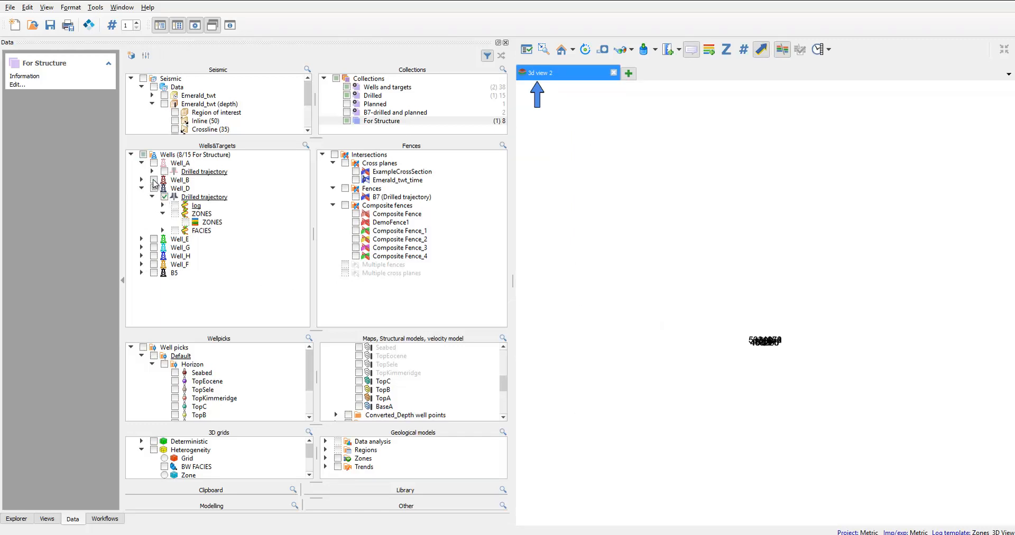
click(143, 155)
click(145, 154)
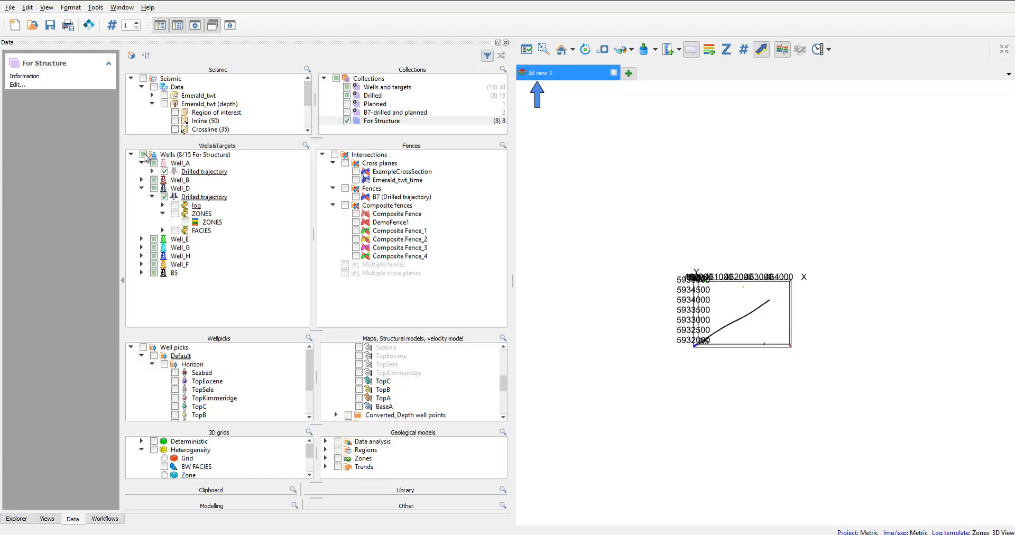
scroll(774, 387, up, 4)
drag(774, 421, 754, 207)
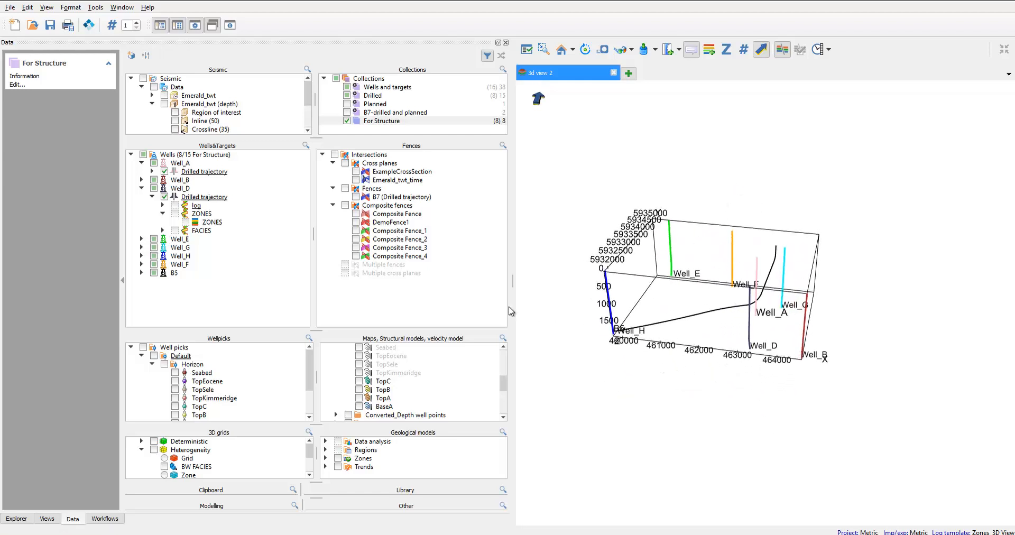
Step: Add the BaseA simulated horizon to the 3D view and inspect its surface together with the wells
click(359, 406)
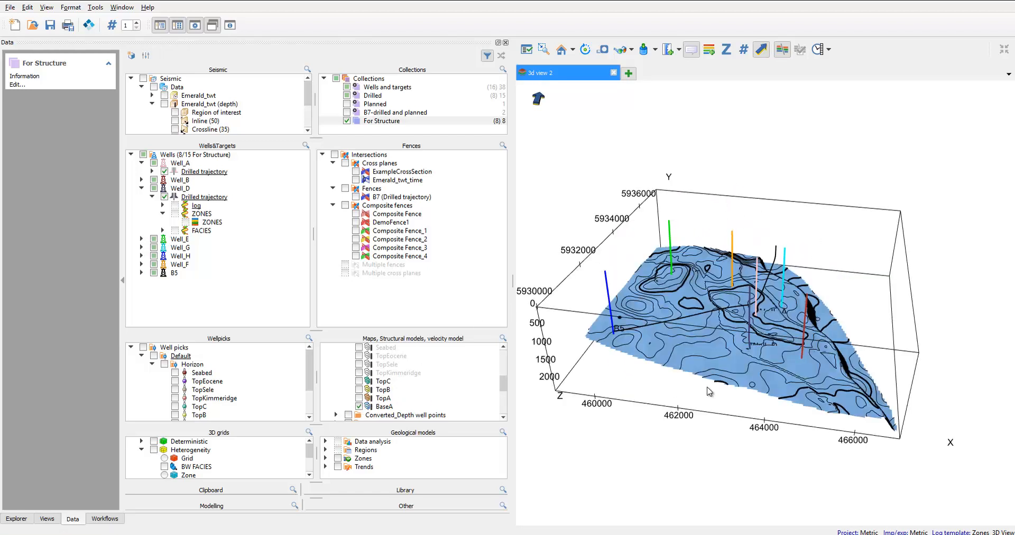
scroll(748, 373, up, 3)
drag(754, 364, 608, 264)
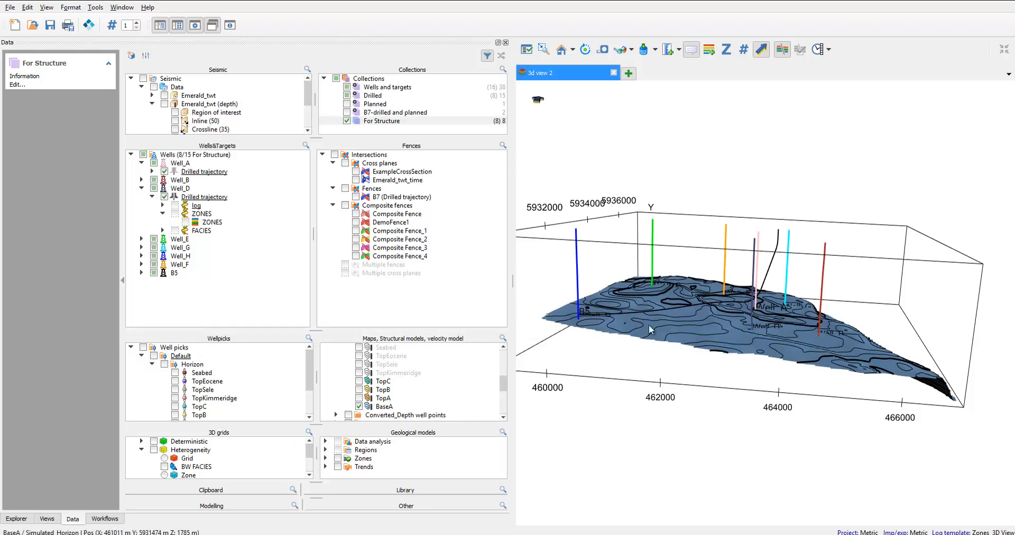
mouse_move(713, 305)
mouse_down()
mouse_move(747, 331)
mouse_move(706, 317)
mouse_up()
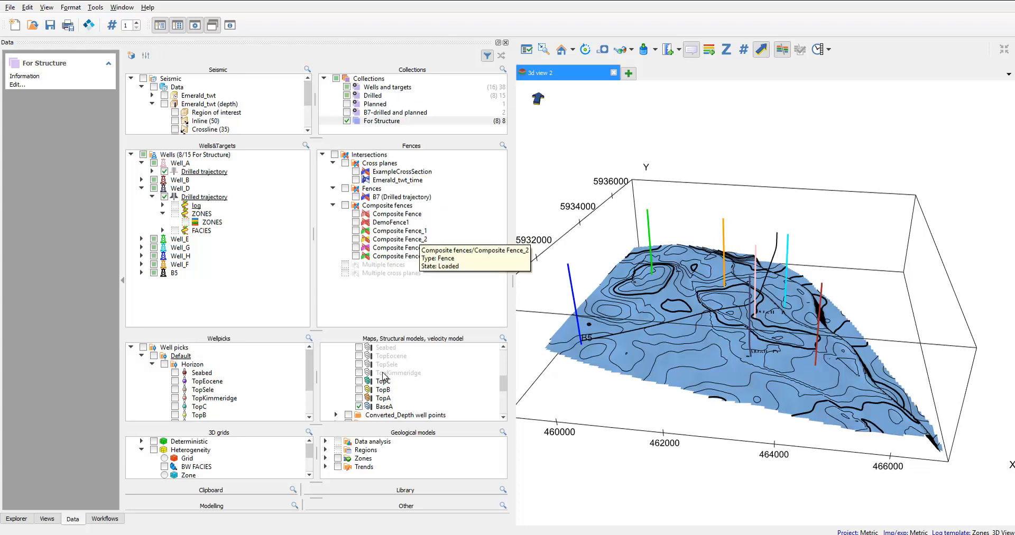
scroll(389, 380, up, 2)
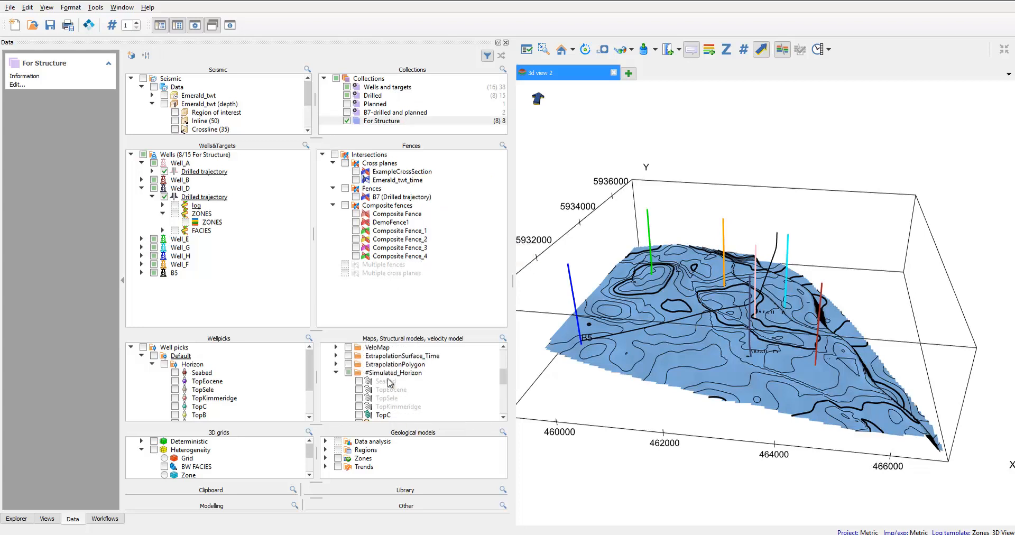
scroll(389, 382, down, 2)
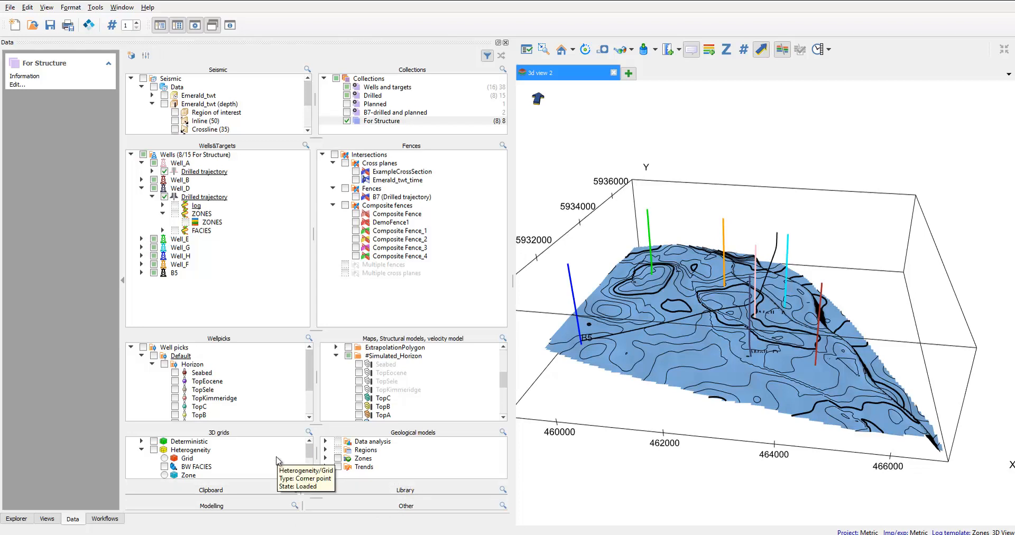
Step: Create a new intersection view and display well B5 in it
click(629, 73)
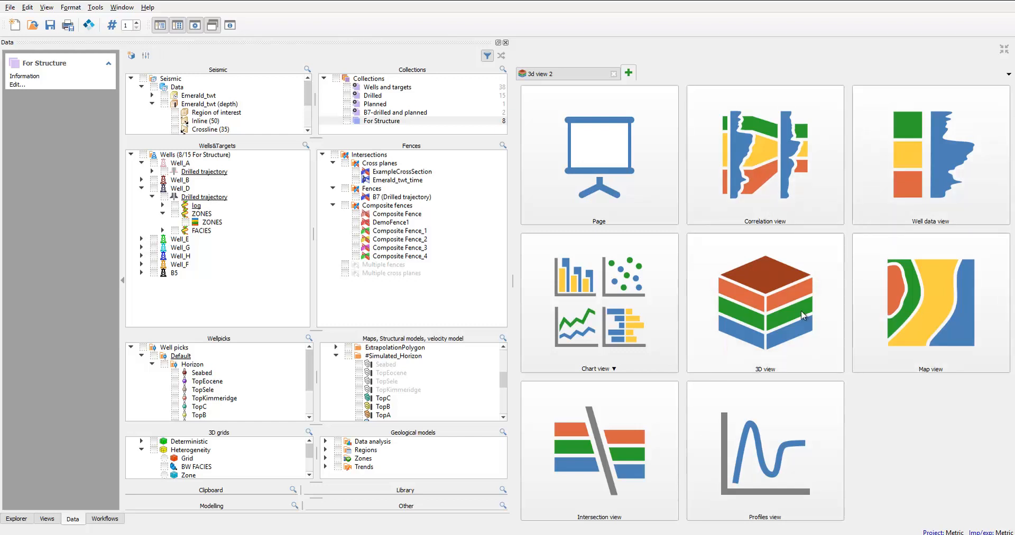
click(599, 459)
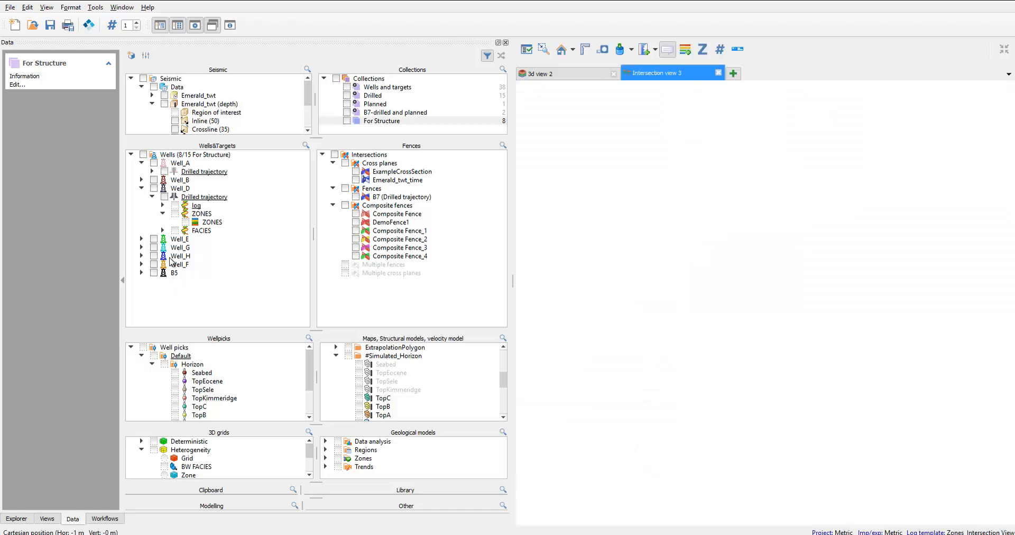
click(154, 273)
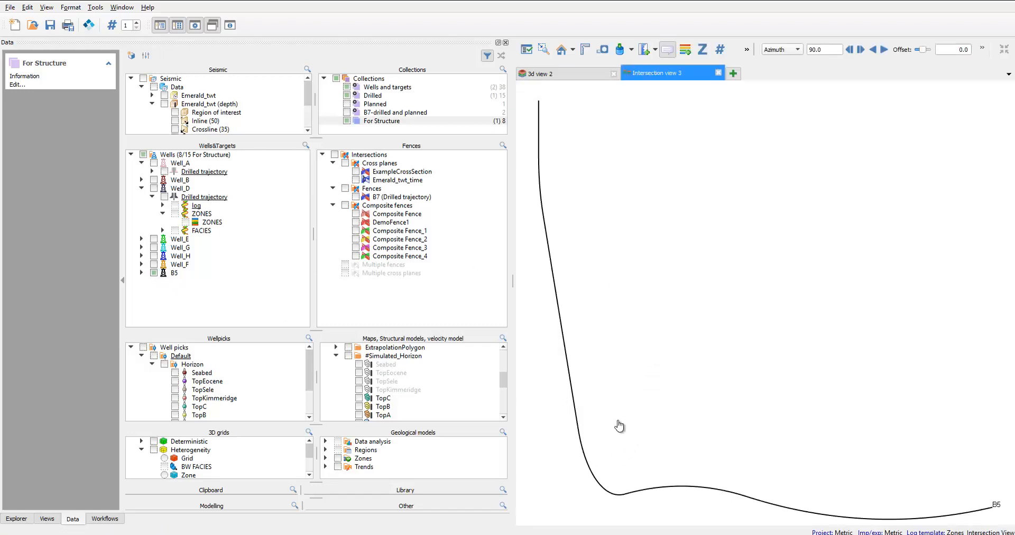
Step: Add the TopC, TopB and TopA simulated horizons, the Heterogeneity Zone parameter and the Emerald_twt (depth) region of interest to the intersection
click(359, 398)
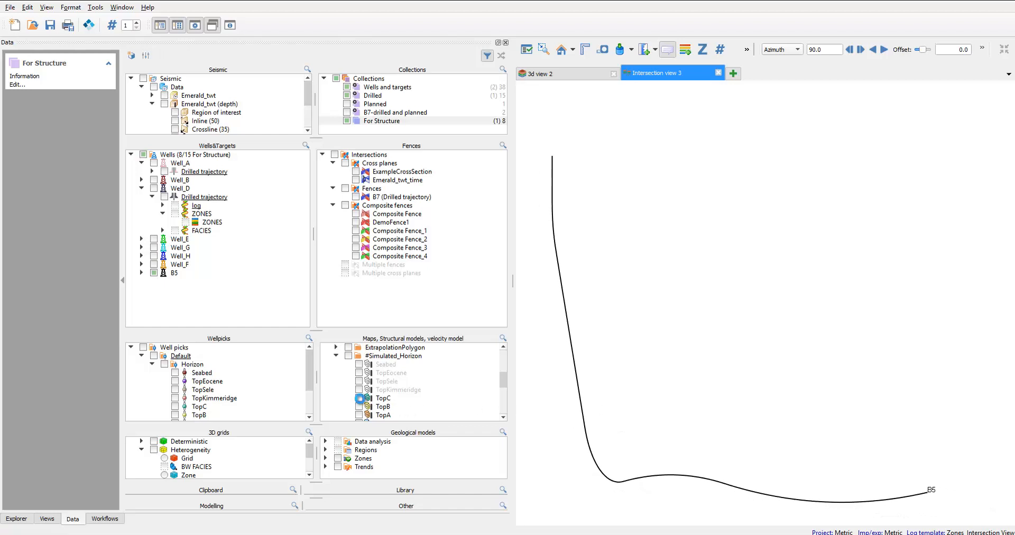
click(359, 407)
click(359, 416)
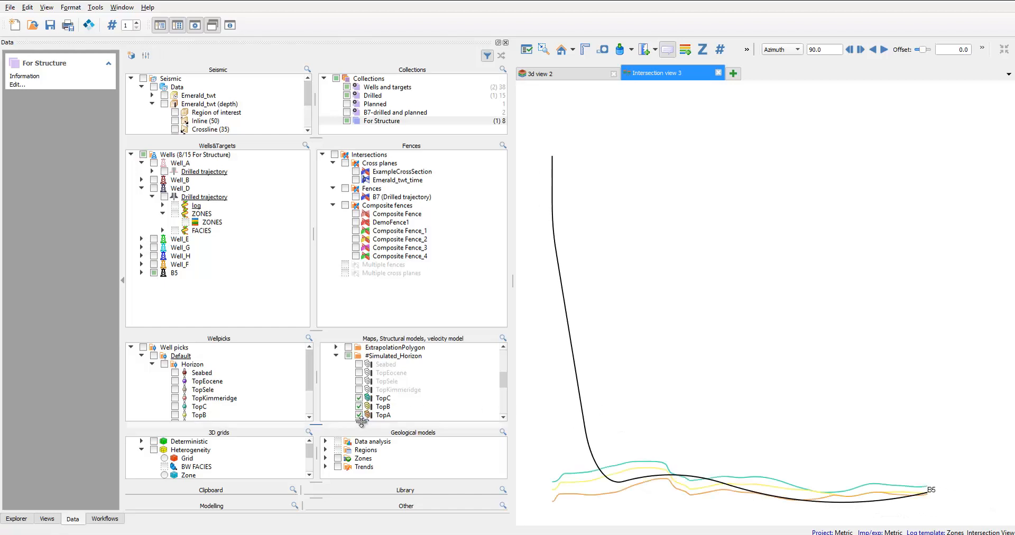
click(165, 475)
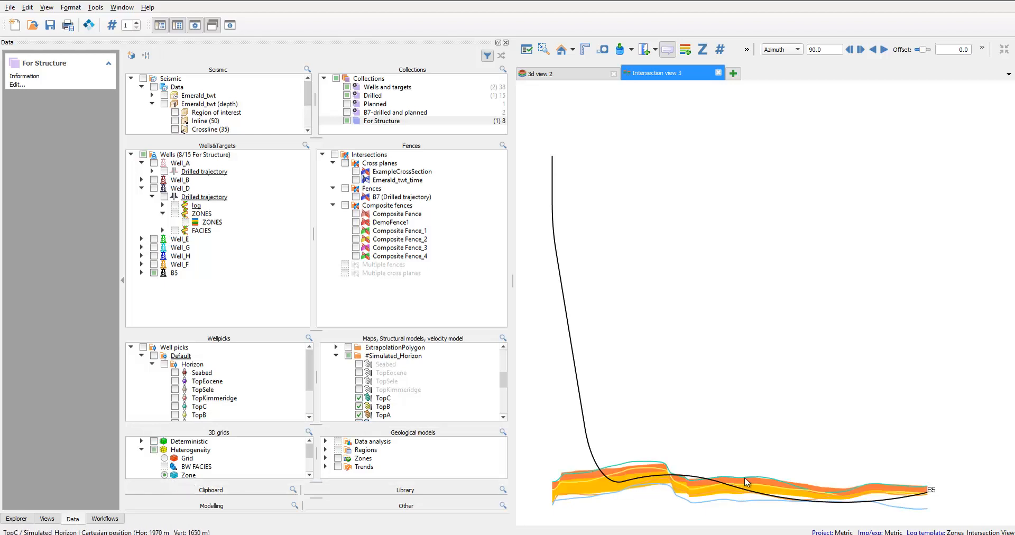
click(174, 112)
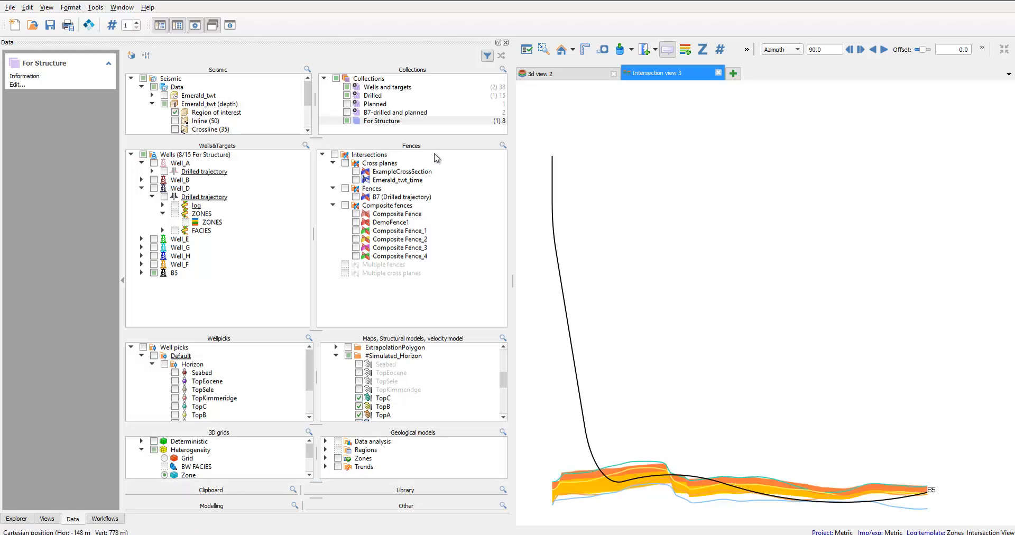
Step: Bring up the choice of new view types and list the project's saved views
click(733, 73)
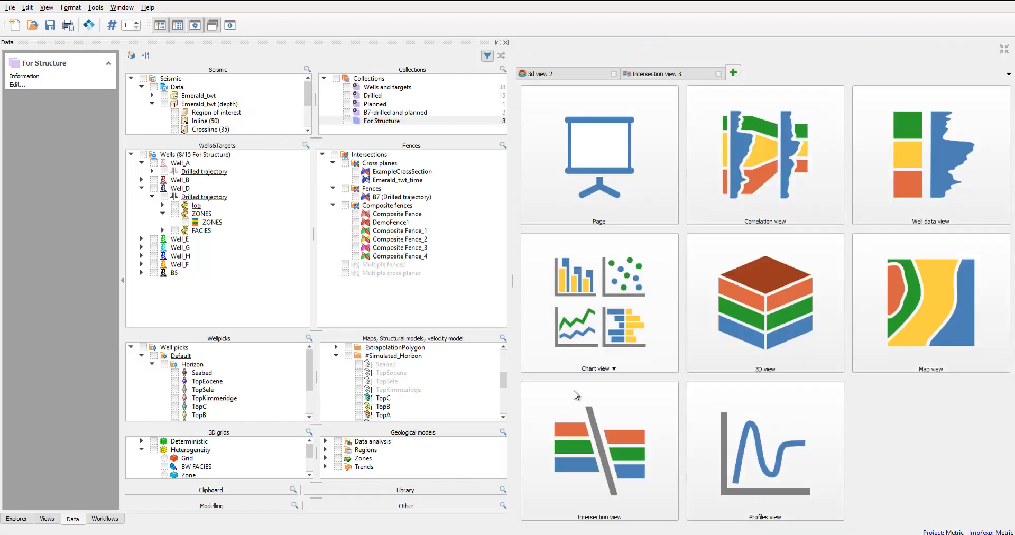
click(49, 520)
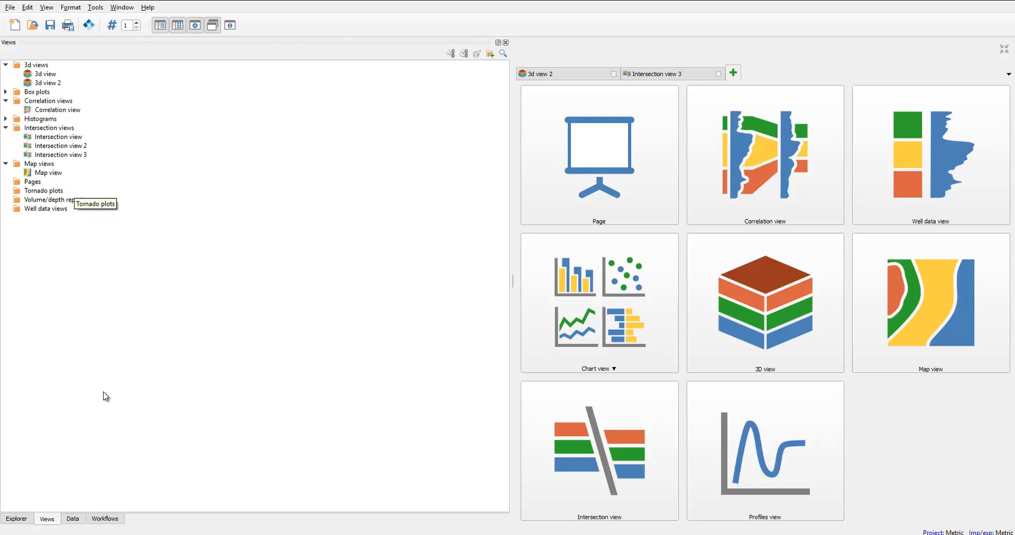
Step: Clear the B1 well name filter from the library's trajectories table and return to the data overview
click(18, 519)
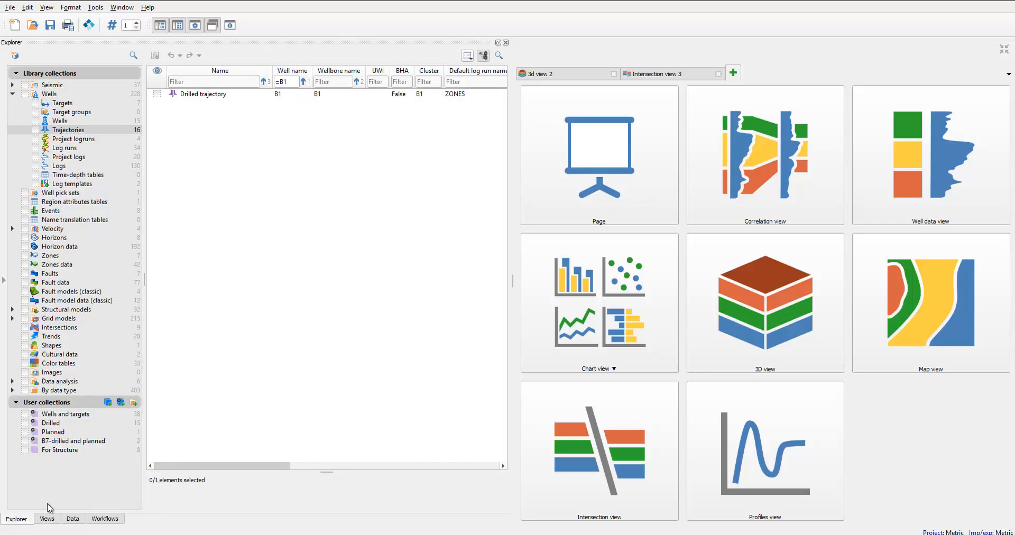
double_click(280, 83)
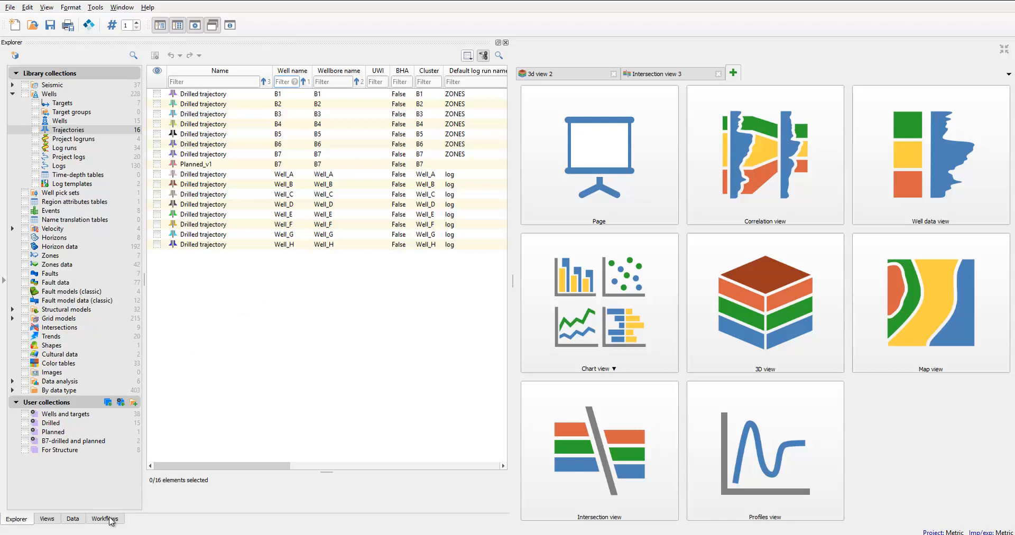
click(77, 519)
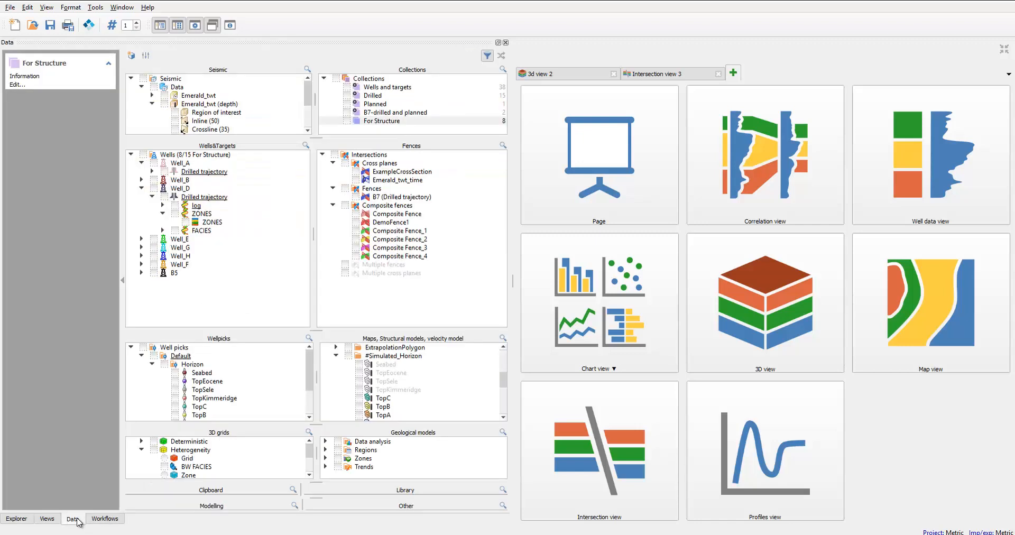
Step: Examine the HeterogeneityGrid gridding job of the Heterogeneity workflow, including its fault, 2D layout and zone layout settings, and close it
click(105, 520)
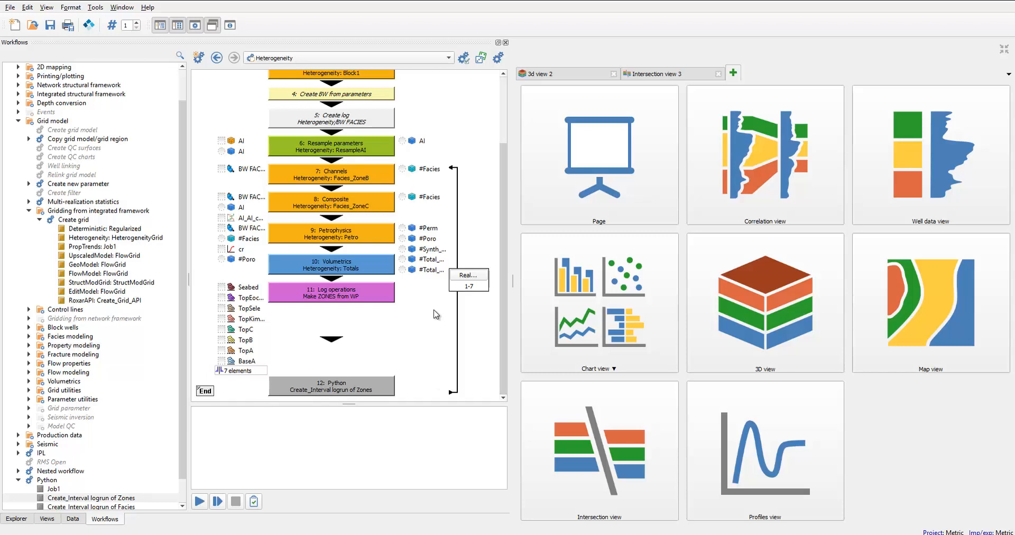
scroll(404, 283, up, 2)
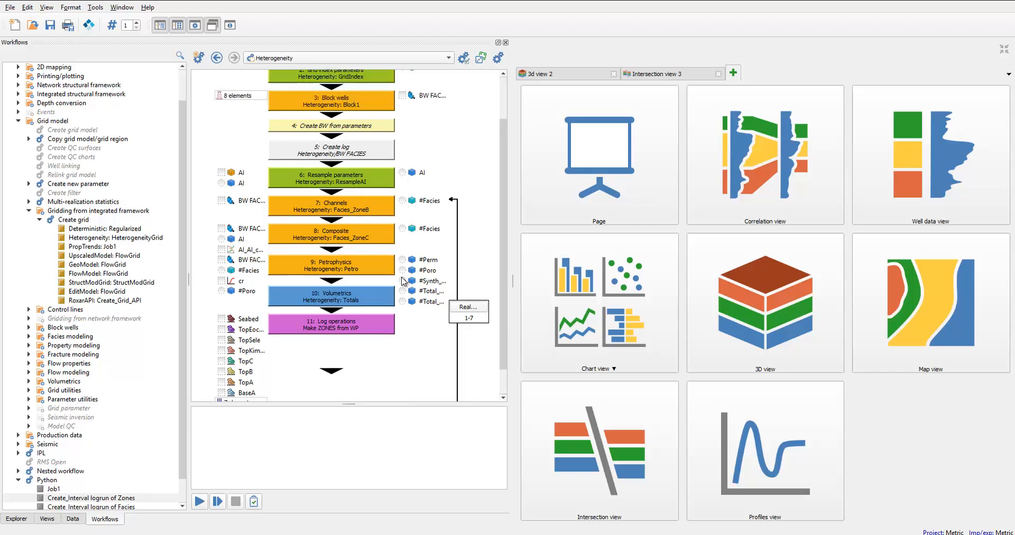
scroll(405, 281, up, 1)
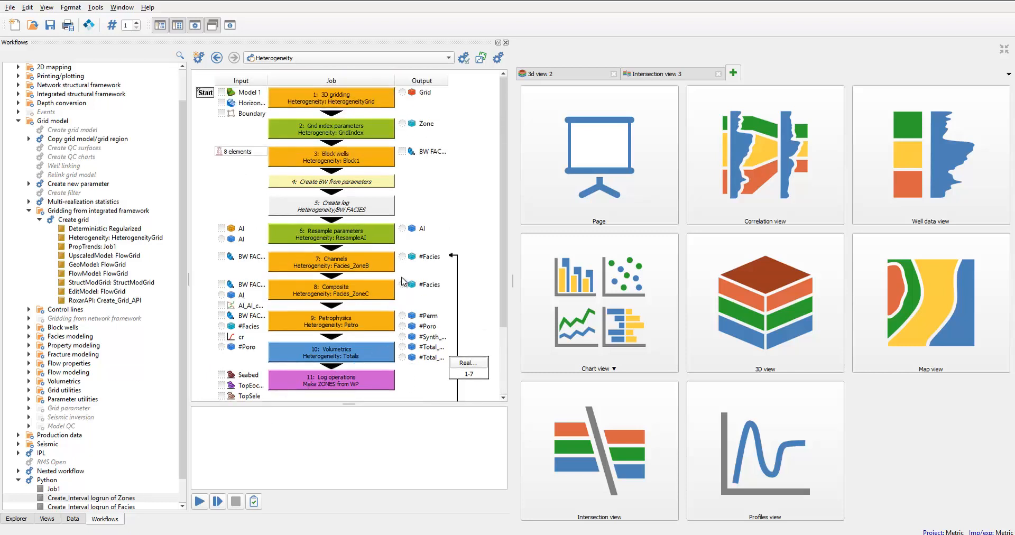
double_click(327, 98)
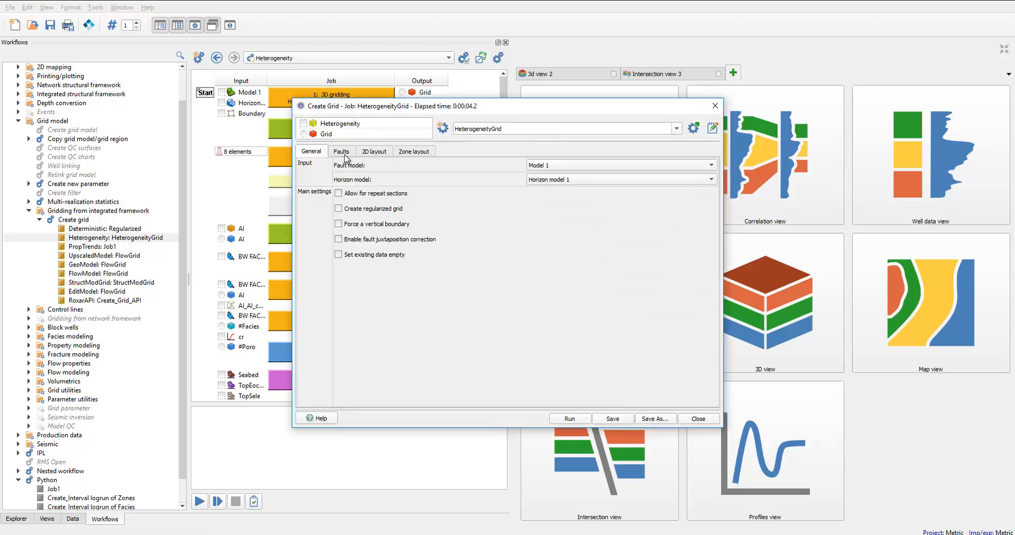
click(342, 152)
click(375, 152)
click(413, 152)
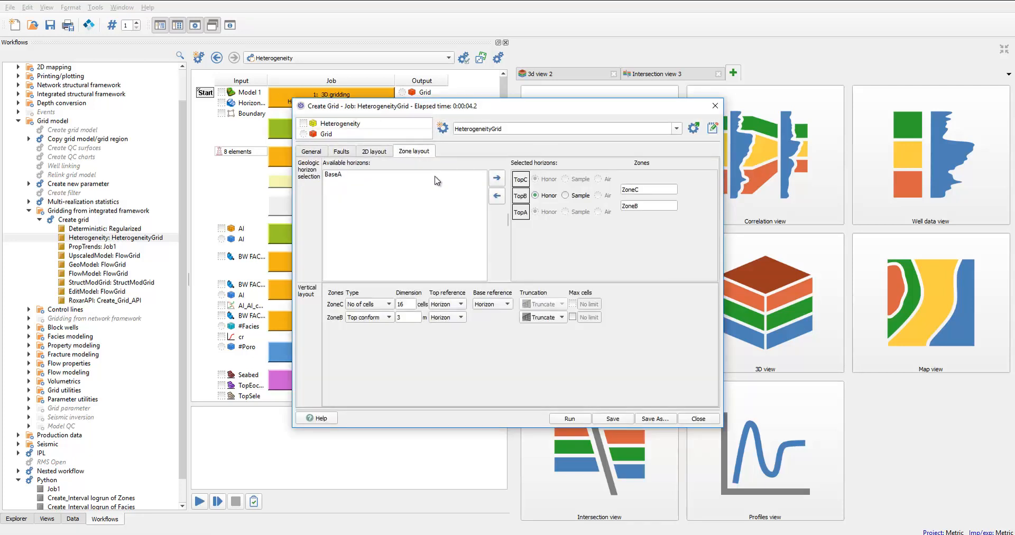
click(690, 420)
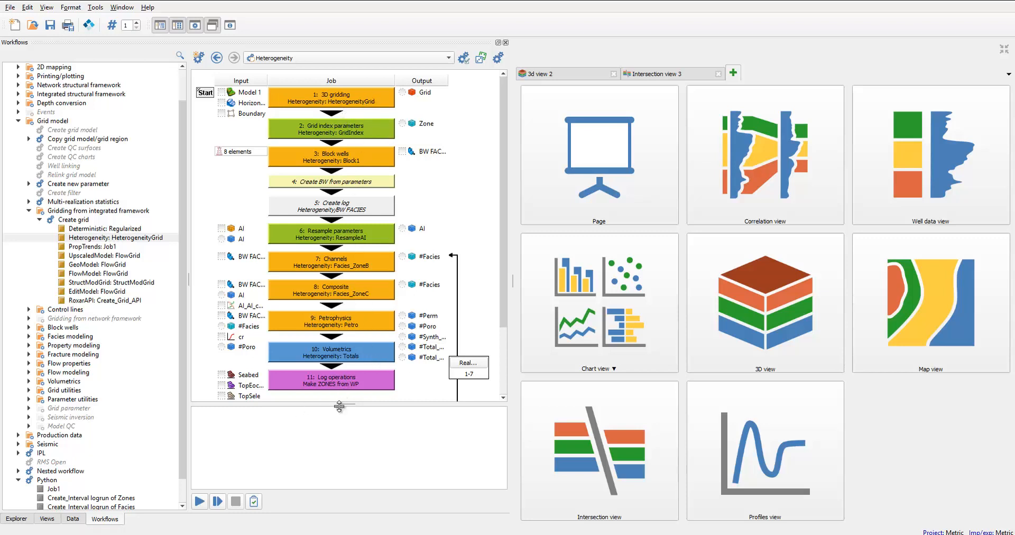
Step: Enlarge the workflow diagram and review the script of the Create_Interval logrun of Zones Python job, closing it without changes
drag(341, 404, 341, 449)
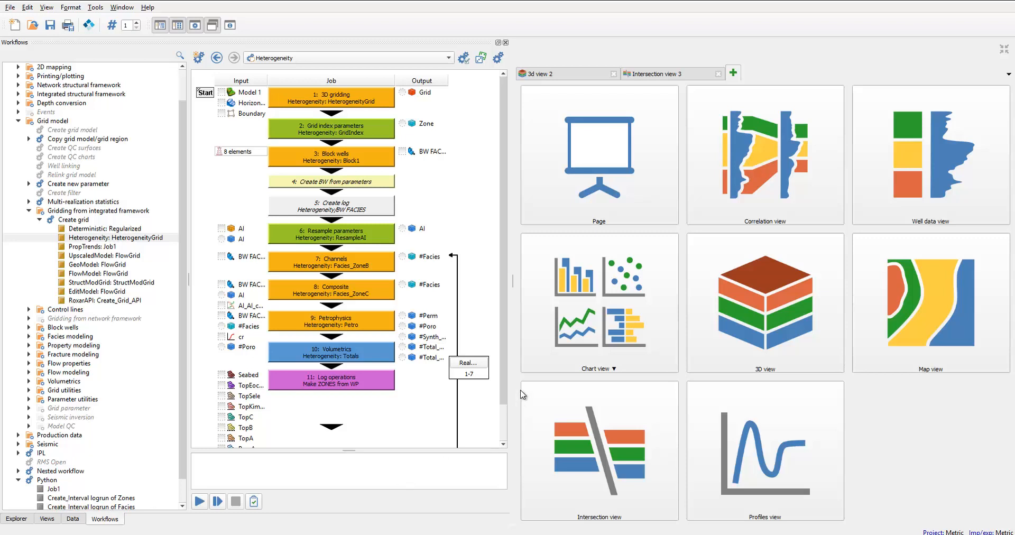
drag(506, 383, 503, 432)
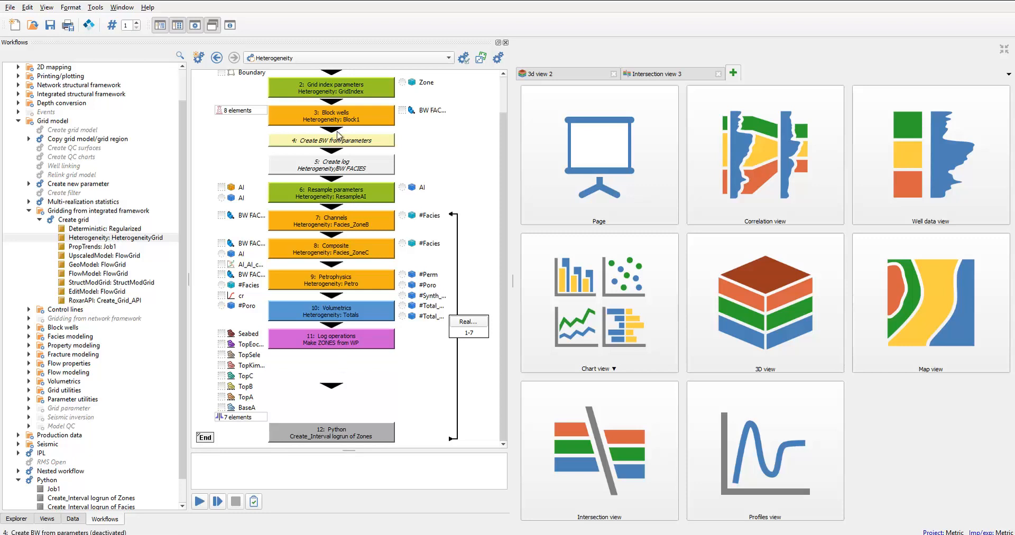
double_click(344, 436)
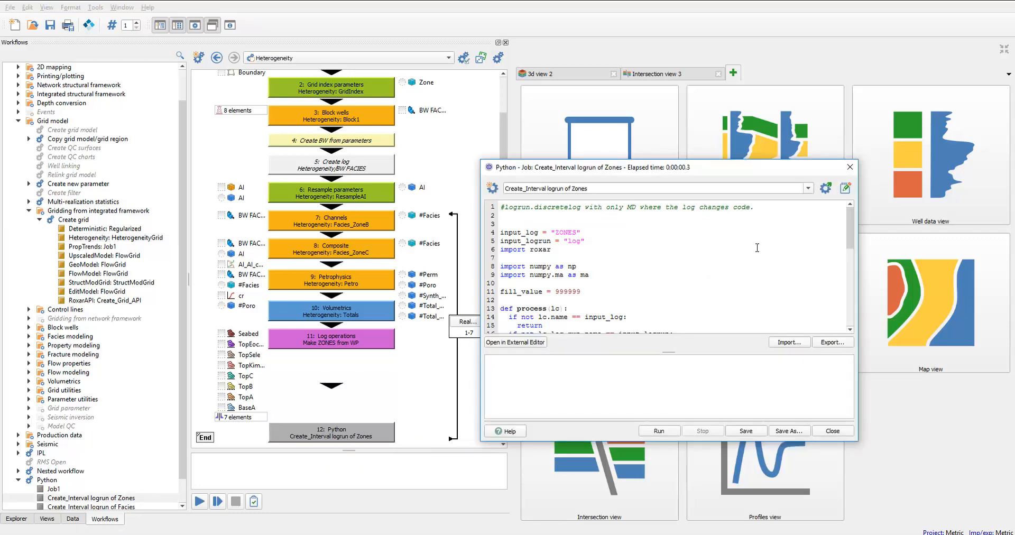
drag(849, 232, 851, 334)
click(833, 431)
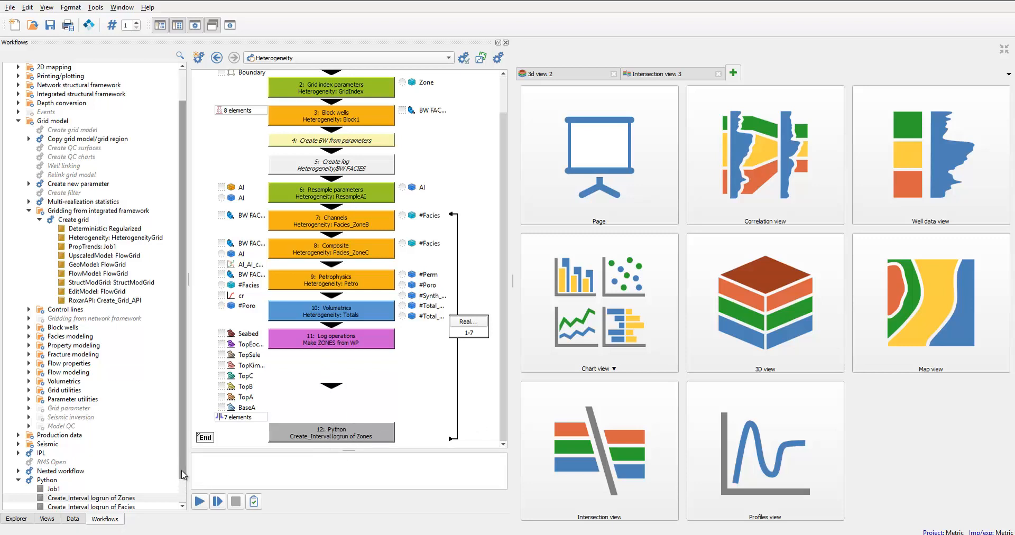
Step: Collapse the Python jobs in the job tree and expand the available plugins
scroll(185, 464, down, 1)
click(60, 472)
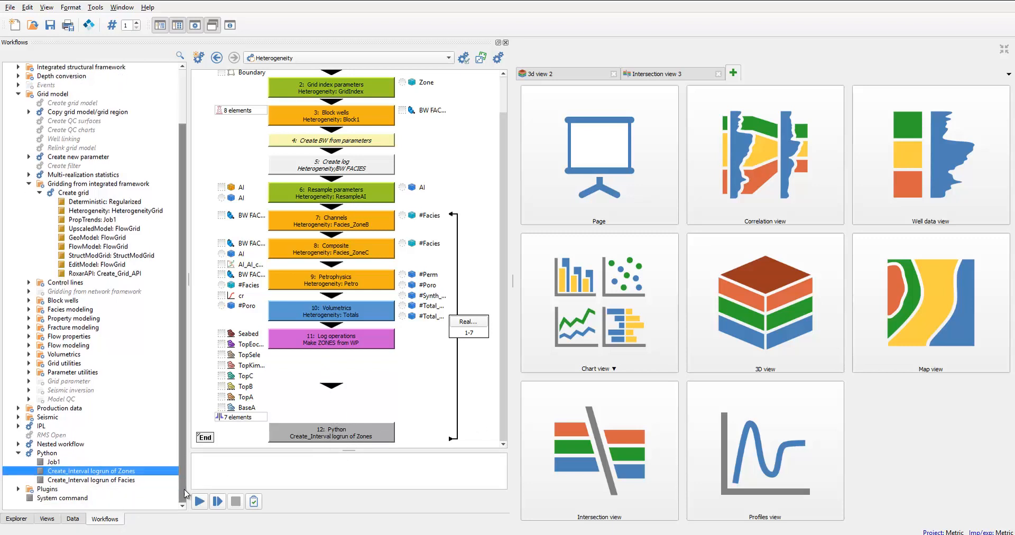
click(19, 453)
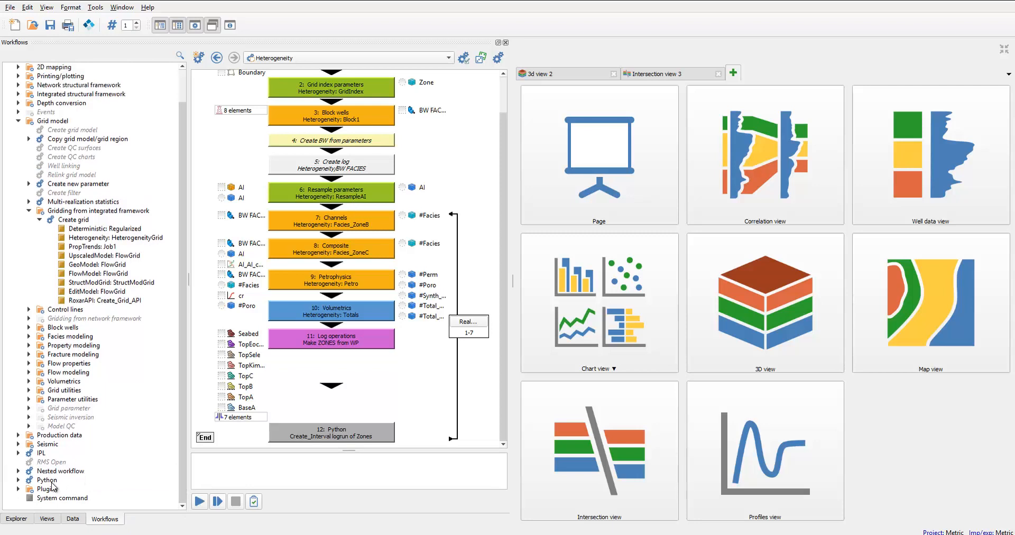
click(19, 489)
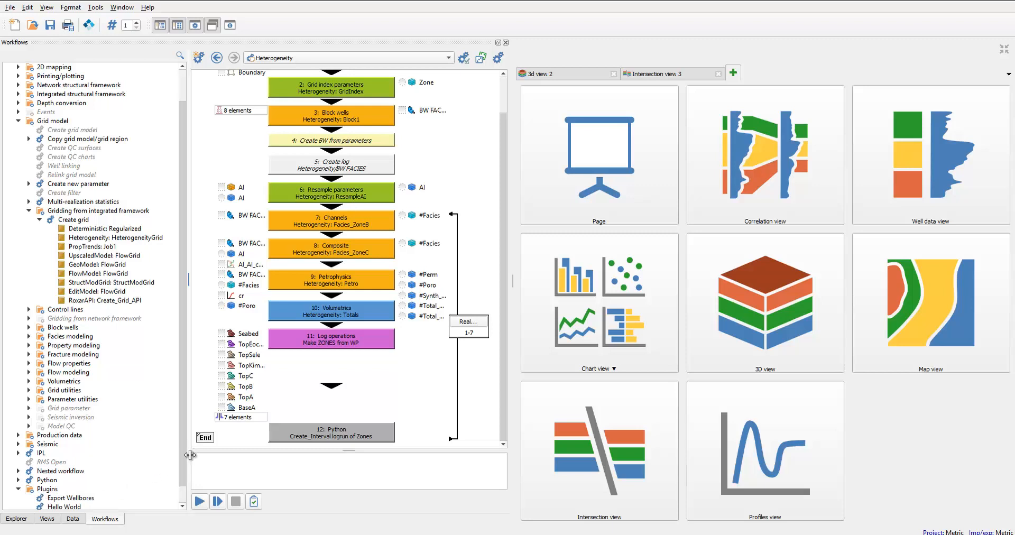
scroll(188, 464, down, 1)
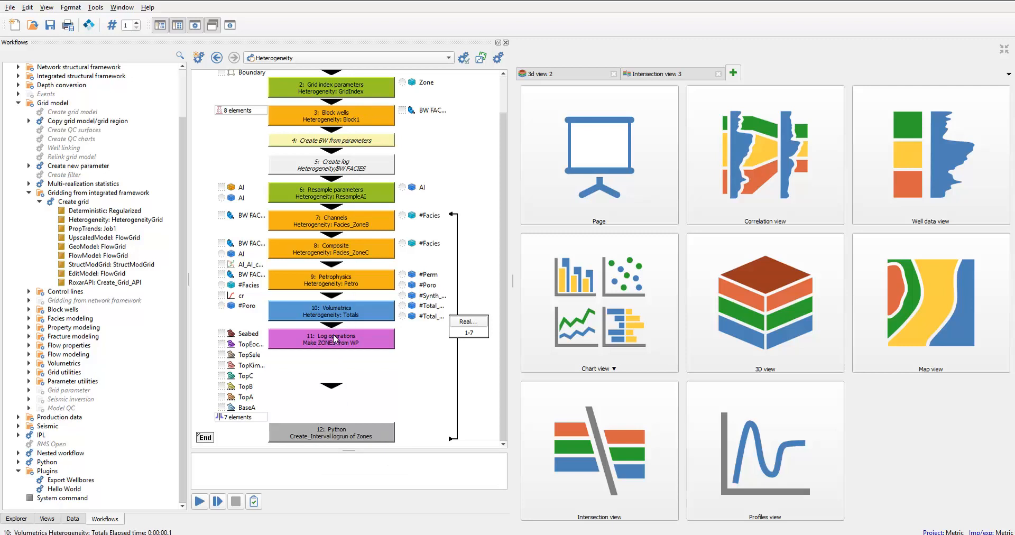
Step: Run the Heterogeneity workflow
click(200, 502)
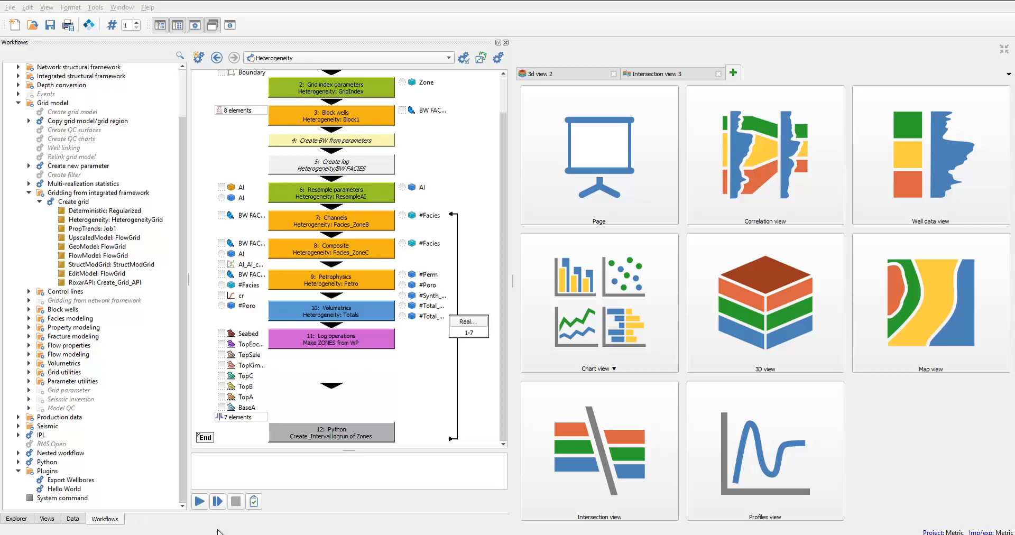
Step: Open a new map view and display the For Structure wells and the simulated TopA horizon in it
click(921, 325)
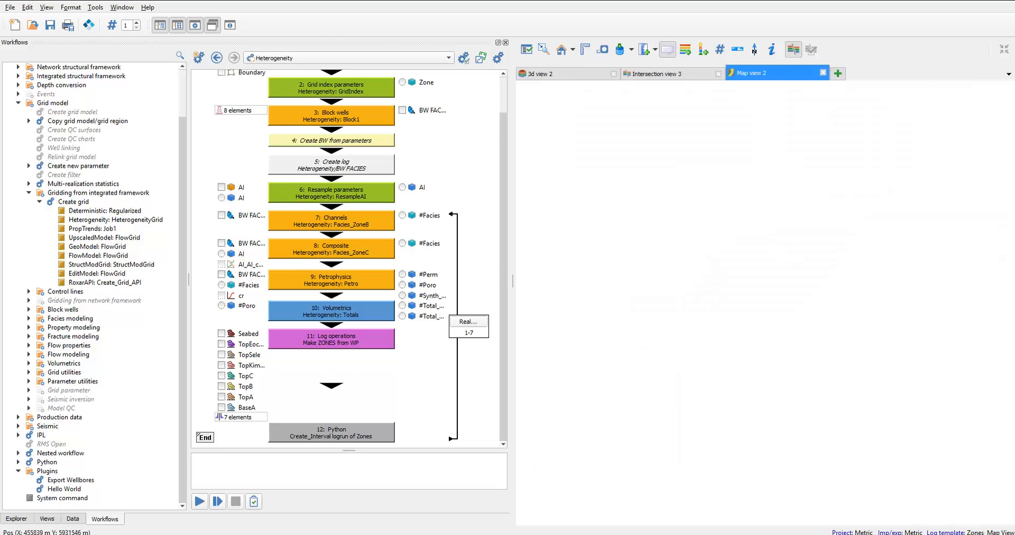
click(73, 519)
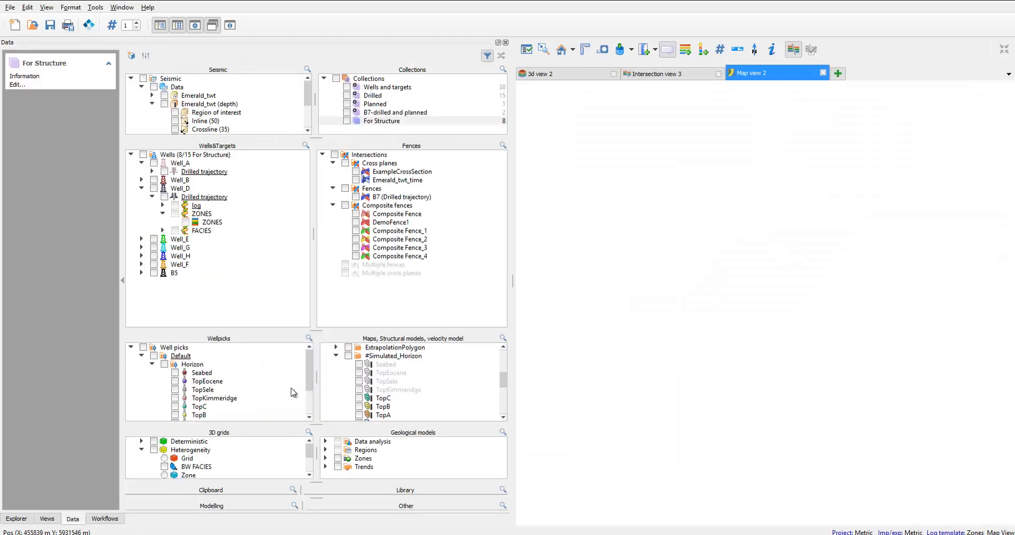
click(143, 155)
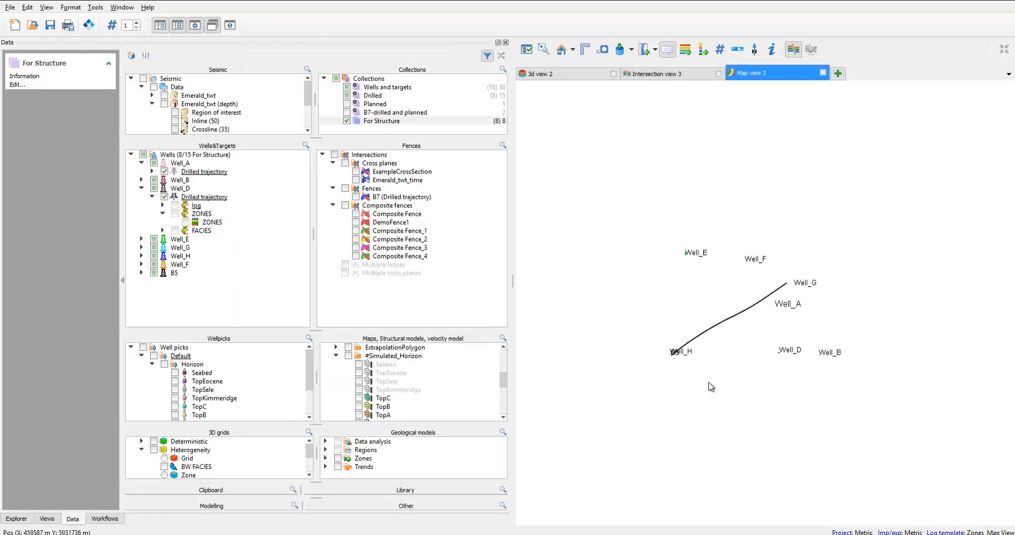
click(359, 415)
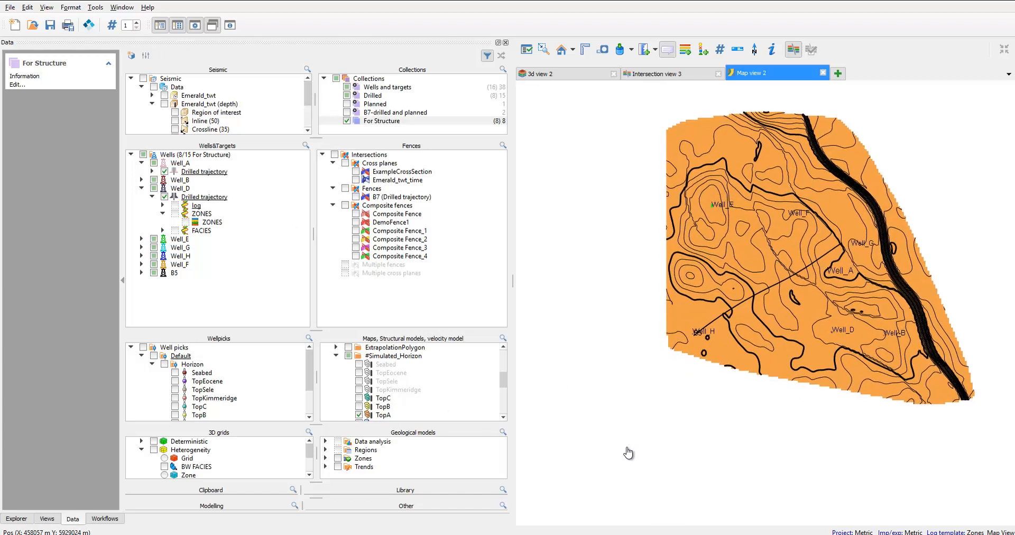
scroll(628, 454, up, 5)
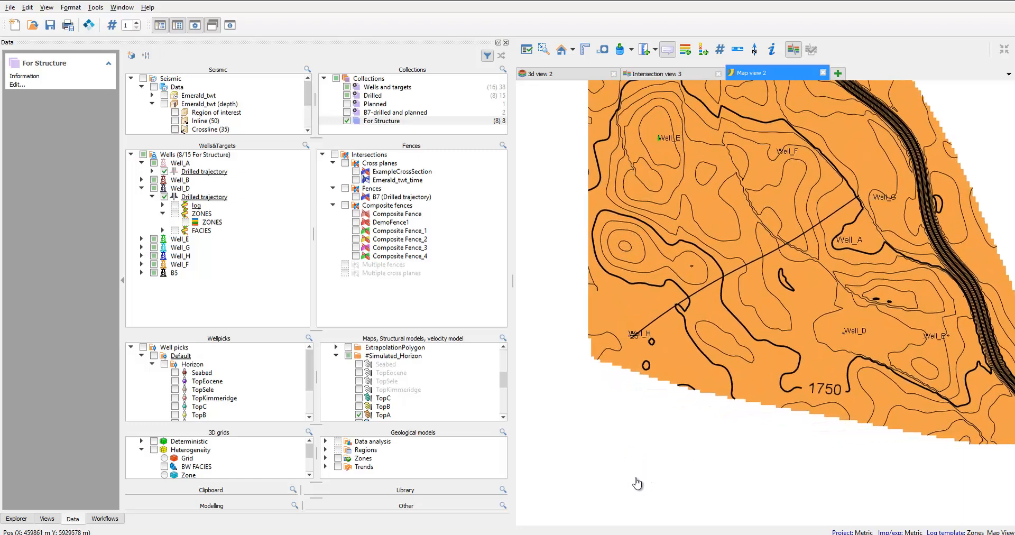
scroll(654, 442, down, 3)
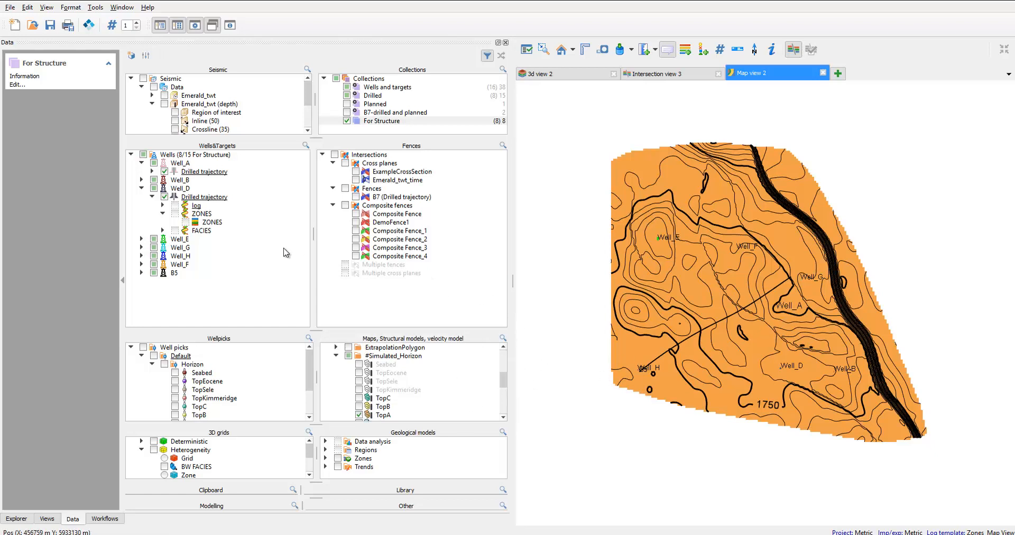
Step: Create a composite fence with the suggested name and add it to the map view
click(378, 206)
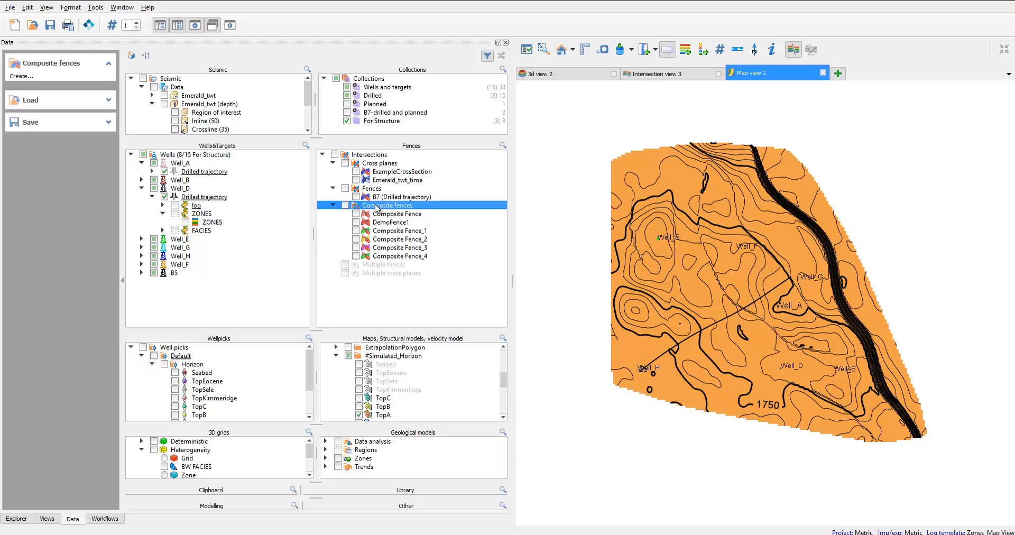
click(26, 77)
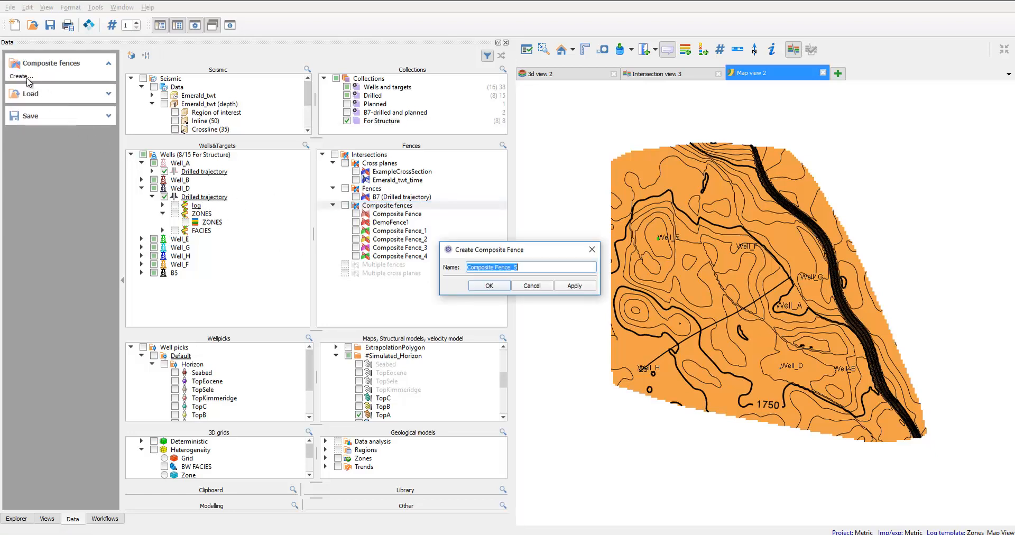
click(490, 287)
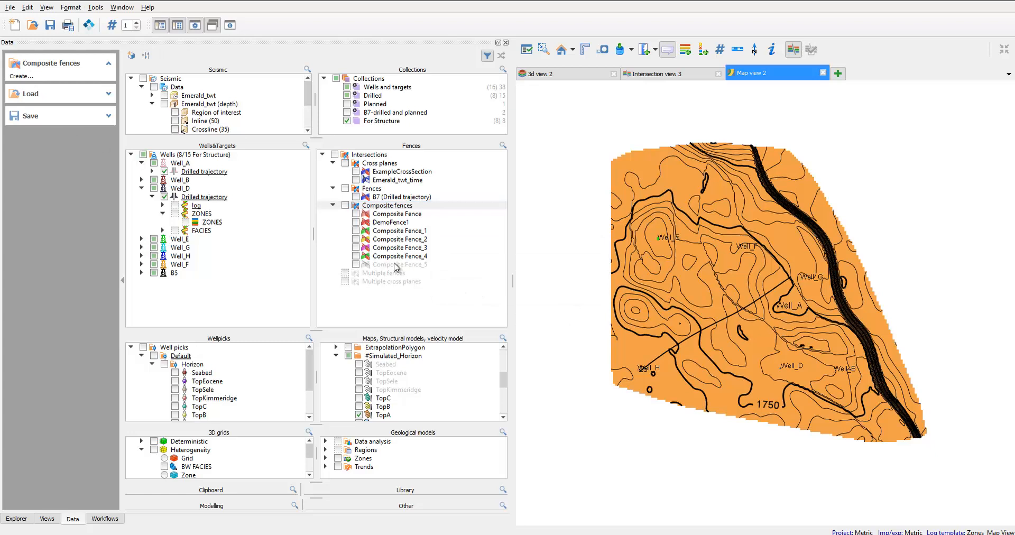
drag(398, 266, 560, 281)
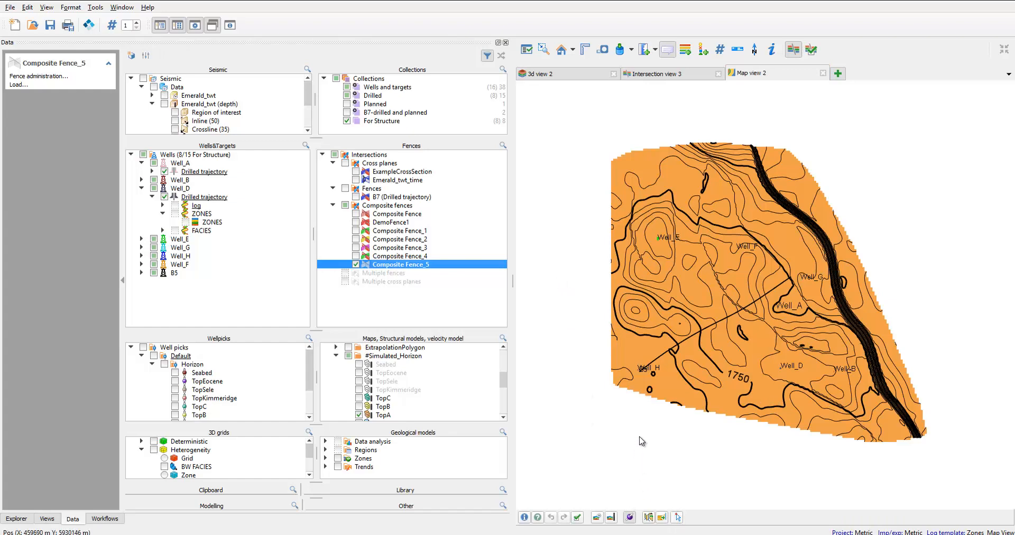
Step: Digitize the new fence from Well_H along the B5 trajectory to Well_G, ending northeast of the dense contour band, and finish it
click(677, 518)
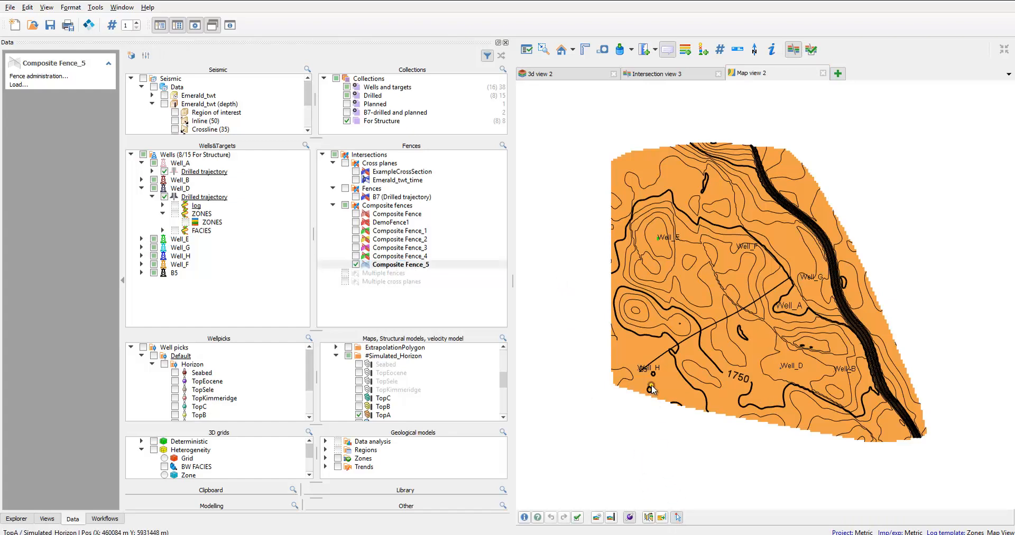
scroll(661, 384, up, 2)
scroll(666, 449, up, 8)
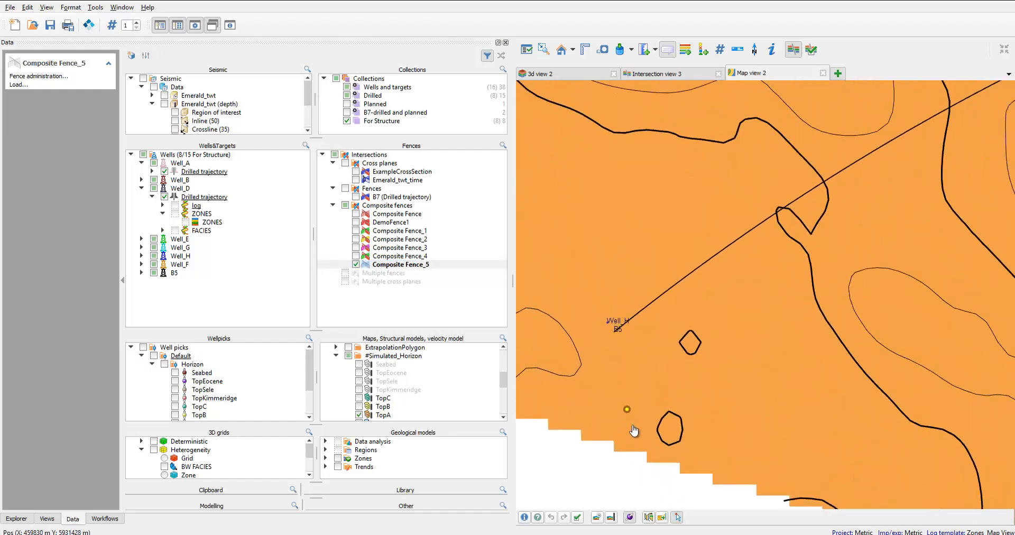
scroll(625, 320, up, 1)
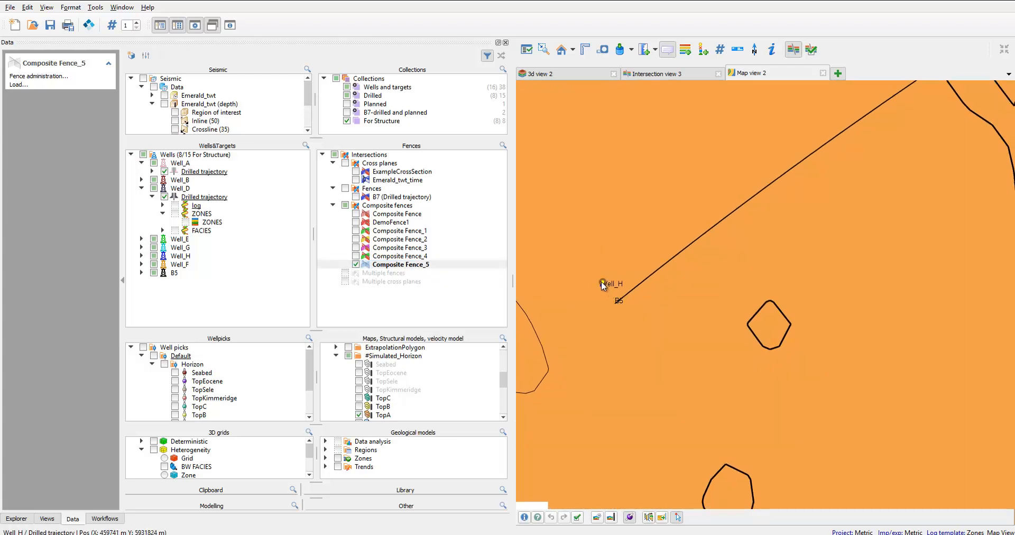
drag(601, 281, 644, 406)
scroll(796, 239, up, 4)
scroll(740, 175, down, 3)
scroll(766, 410, down, 3)
scroll(896, 255, down, 3)
scroll(915, 306, up, 3)
click(904, 262)
click(824, 275)
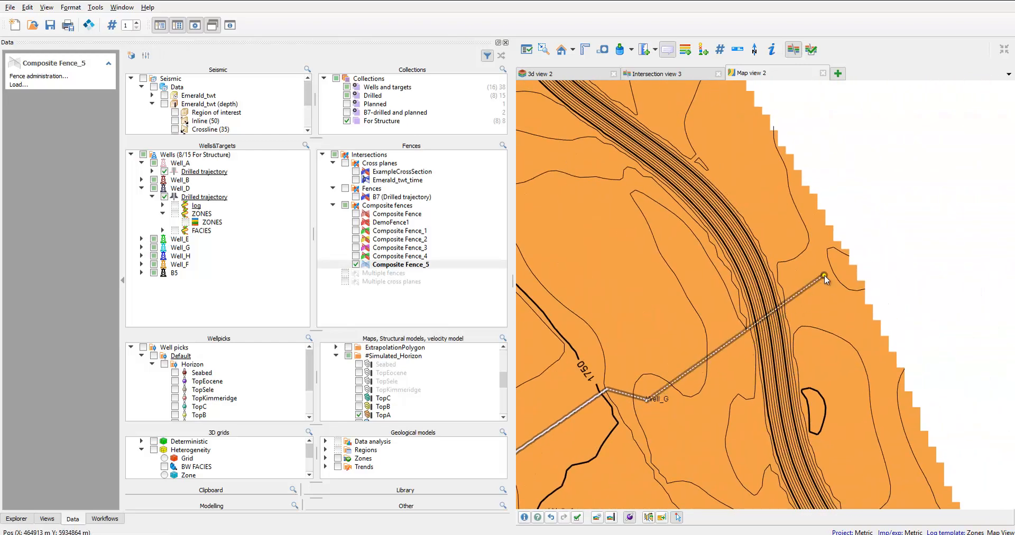
key(Return)
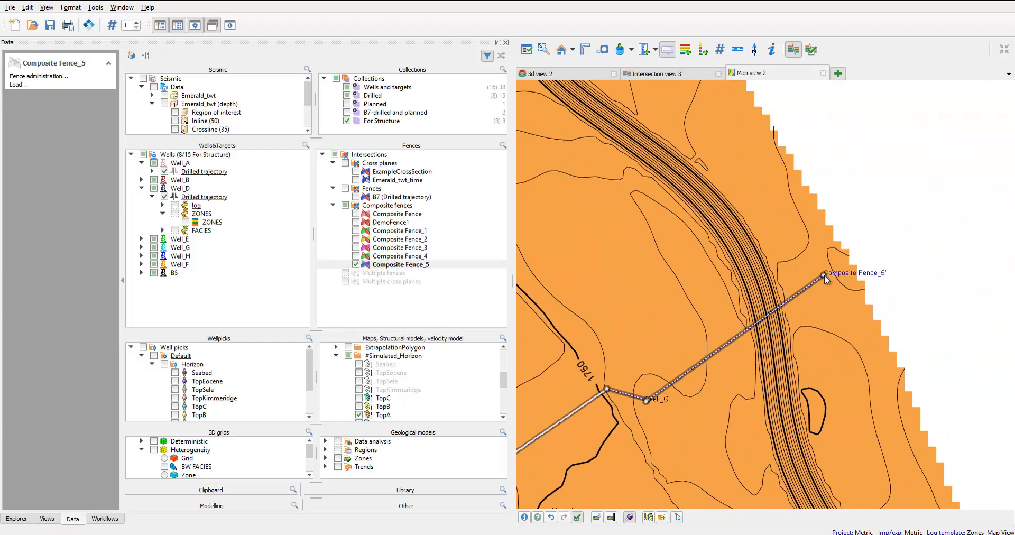
Step: Show the new composite fence in an intersection view split beside the map
right_click(687, 372)
mouse_move(725, 452)
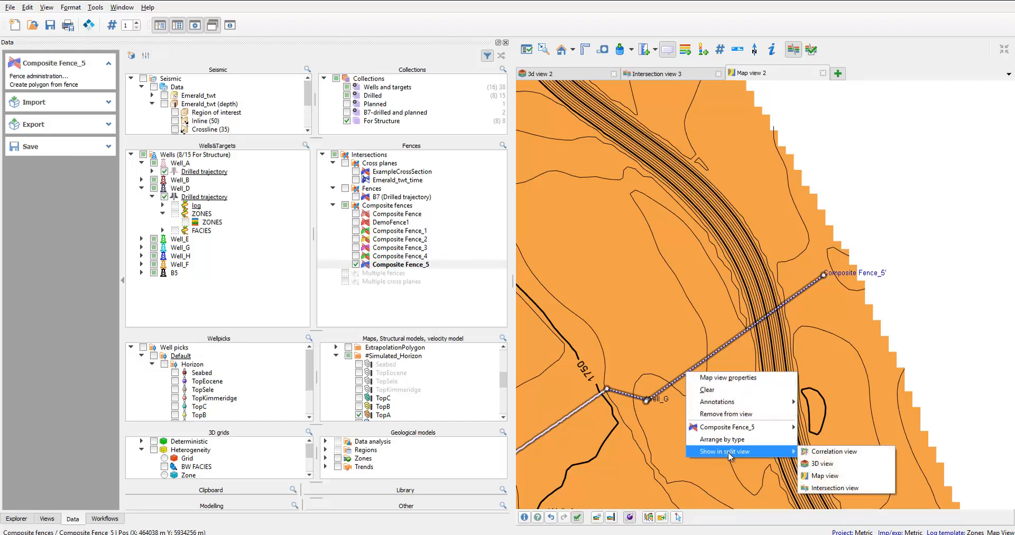
click(811, 488)
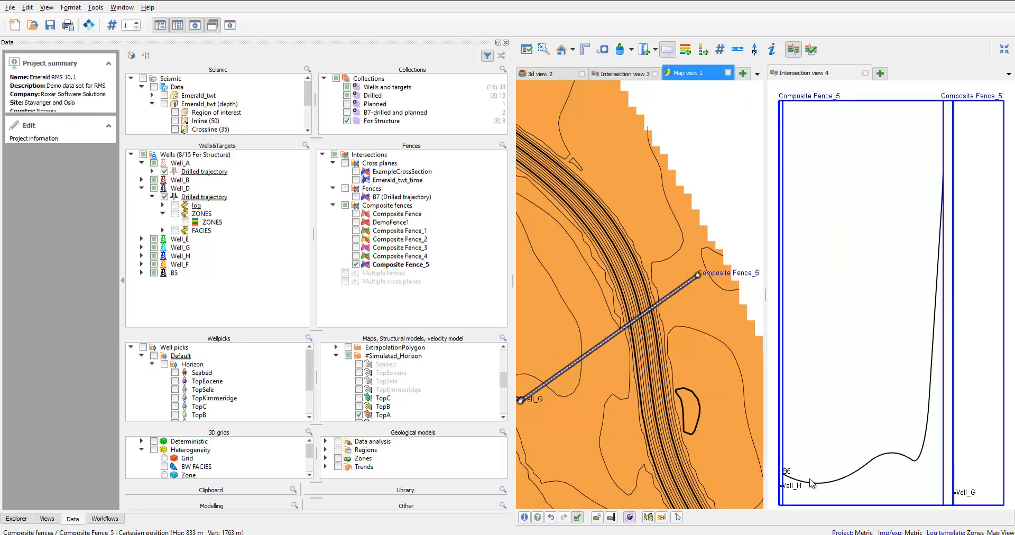
scroll(690, 387, down, 5)
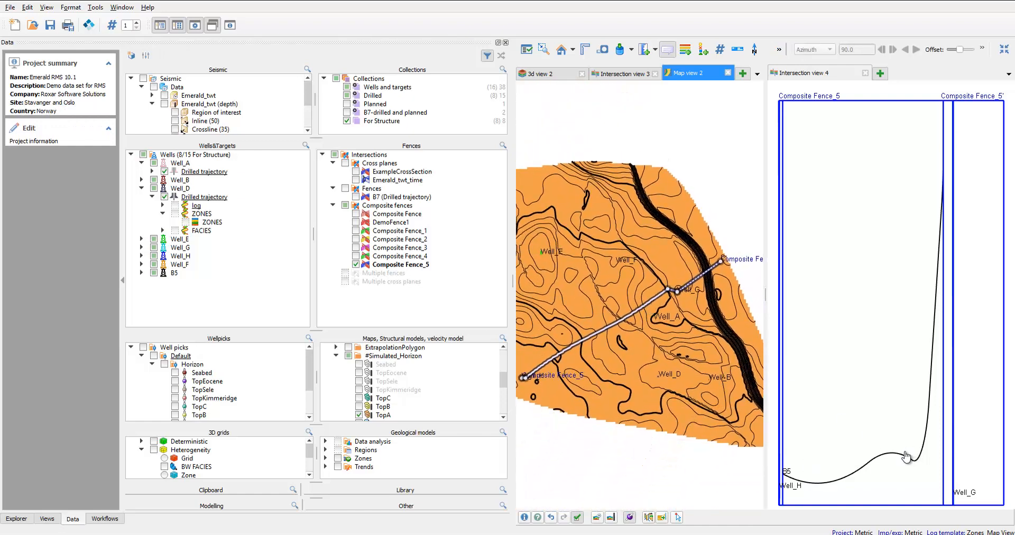
scroll(910, 456, up, 1)
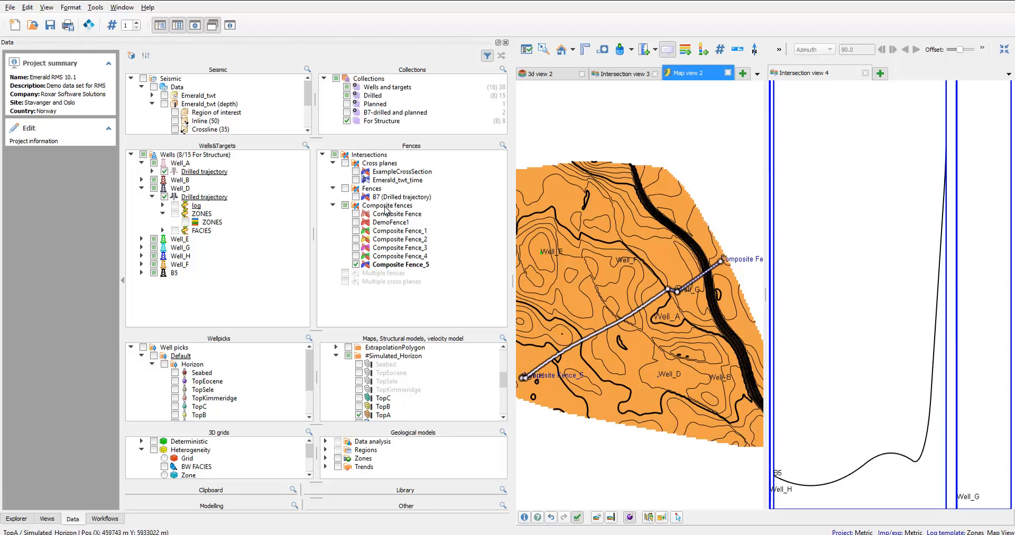
Step: Turn off the plane border of Composite Fence_5 for intersection views in its visual settings
click(385, 266)
right_click(385, 266)
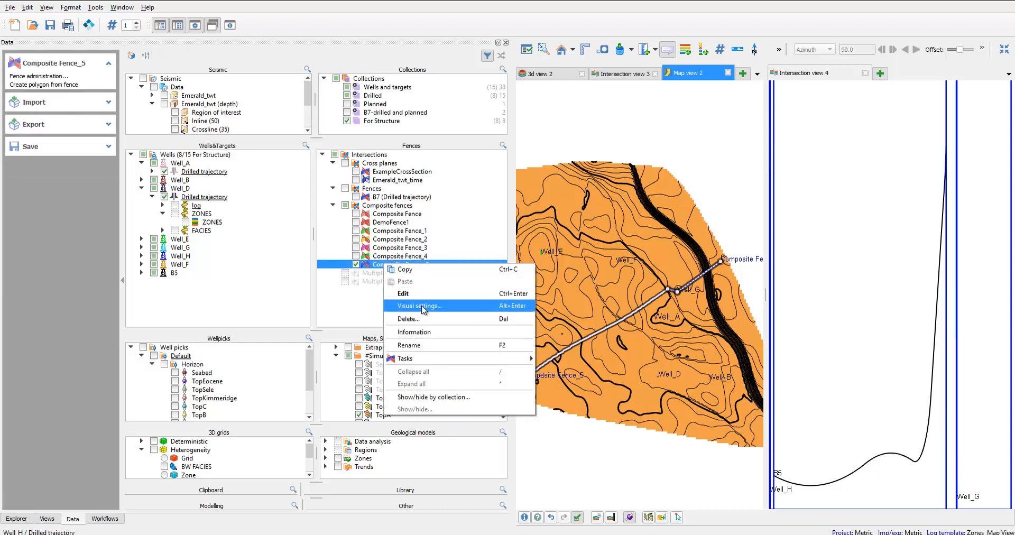
click(399, 307)
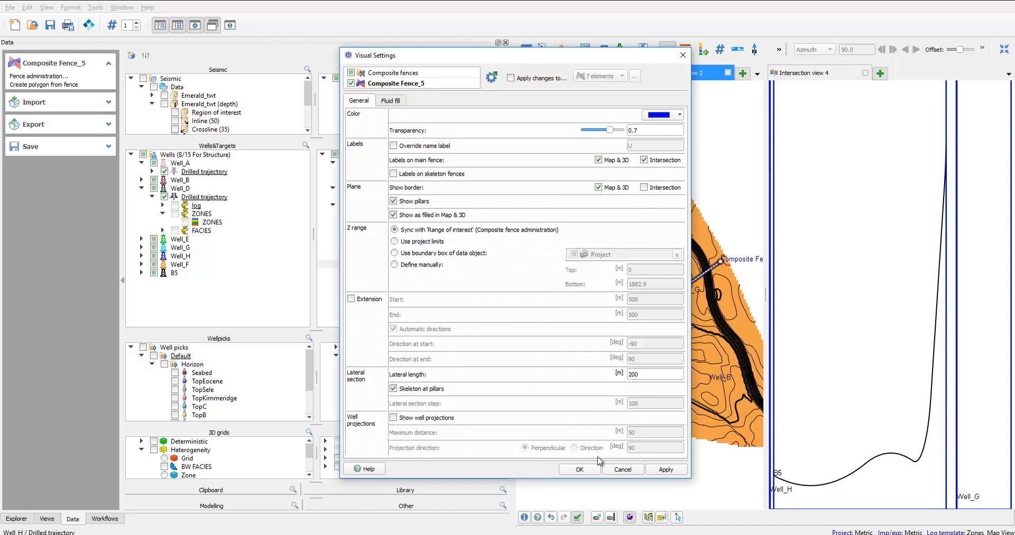
click(588, 470)
Step: Display the simulated BaseA, TopA, TopB and TopC horizons in the new intersection view
click(793, 463)
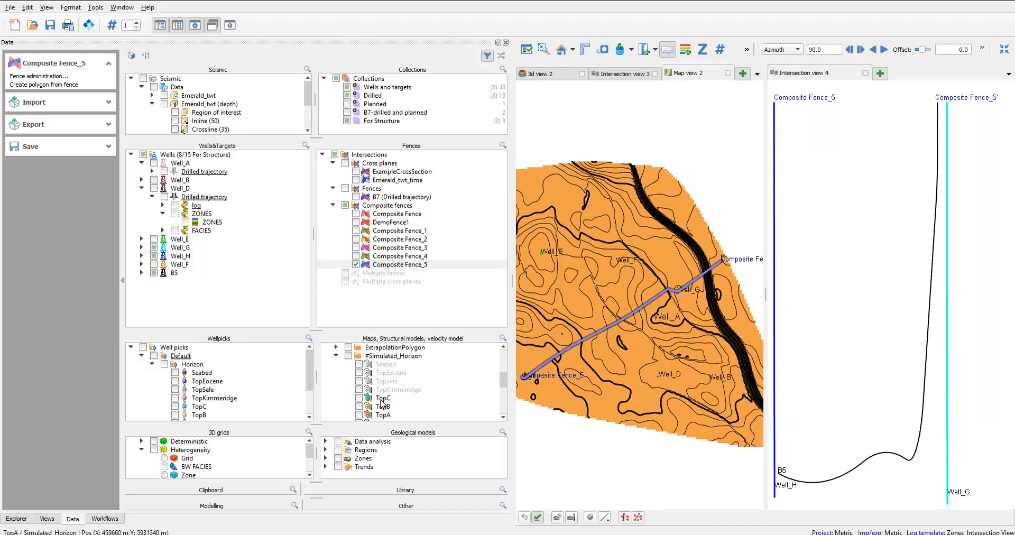
scroll(371, 415, down, 1)
click(359, 415)
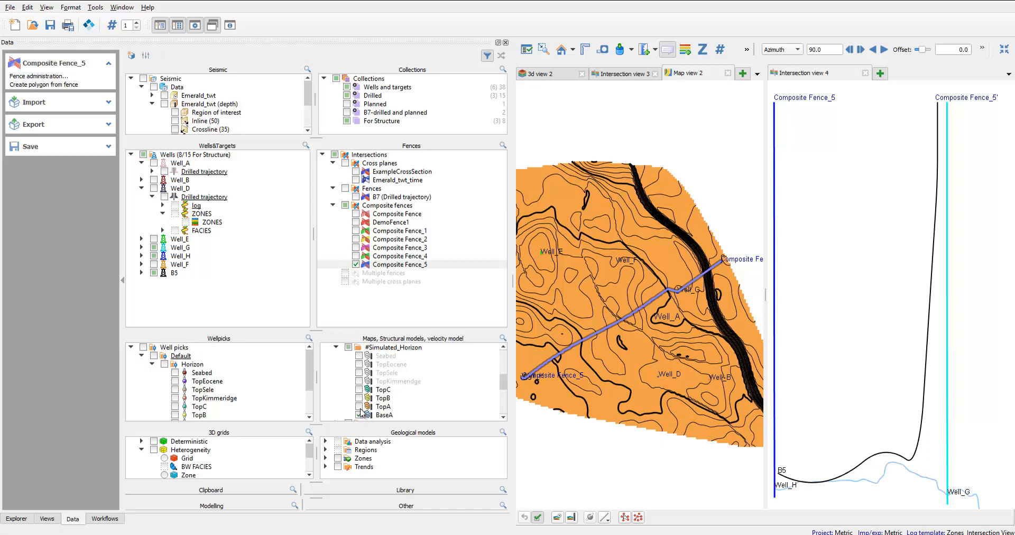
click(360, 407)
click(359, 399)
click(359, 390)
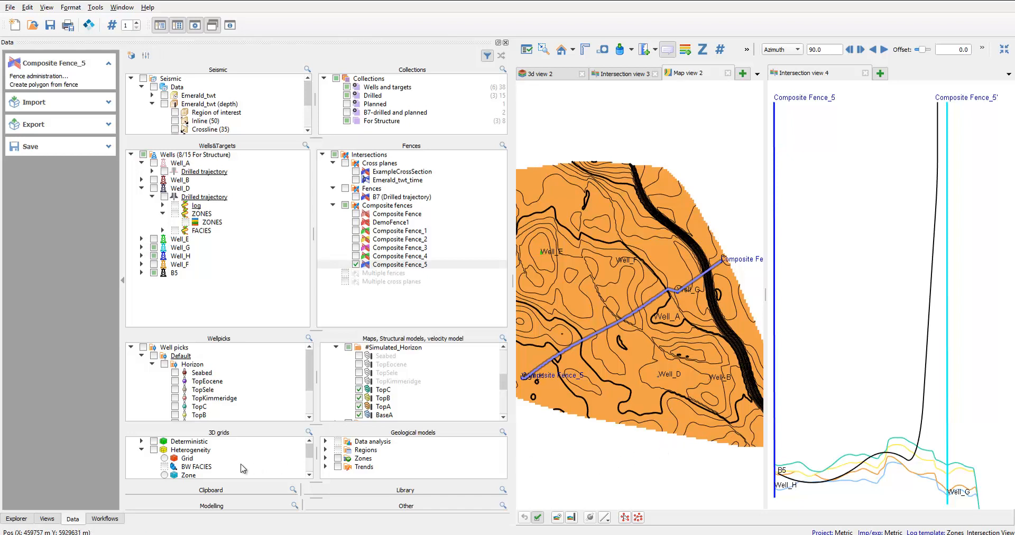
Step: Add the Heterogeneity grid's Zone parameter and the depth seismic's region of interest to the intersection
click(164, 476)
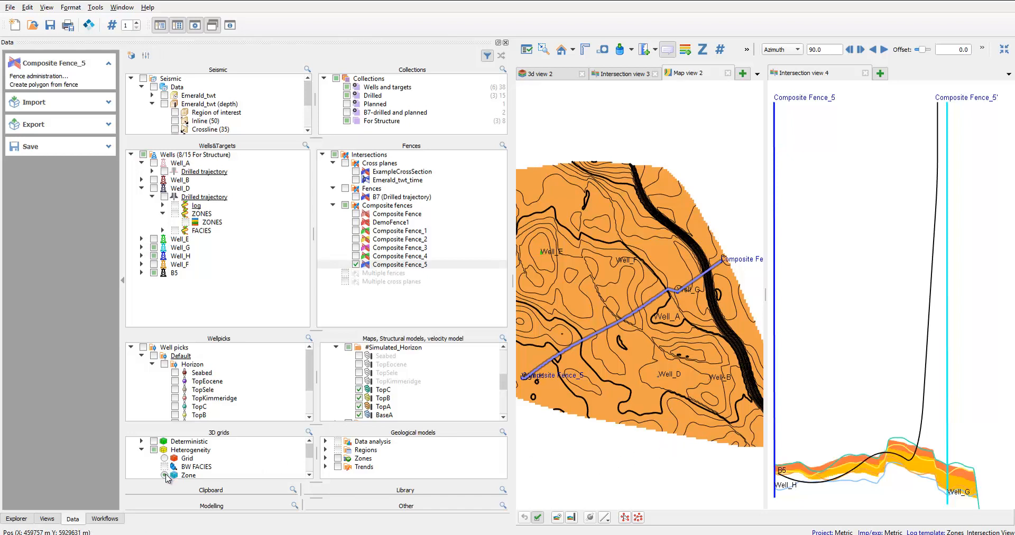
click(175, 113)
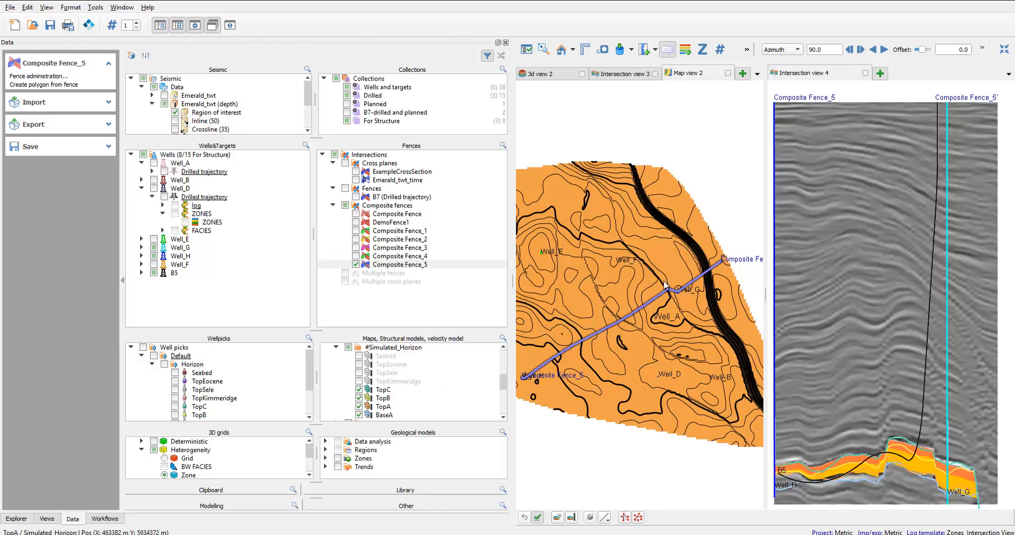
click(840, 420)
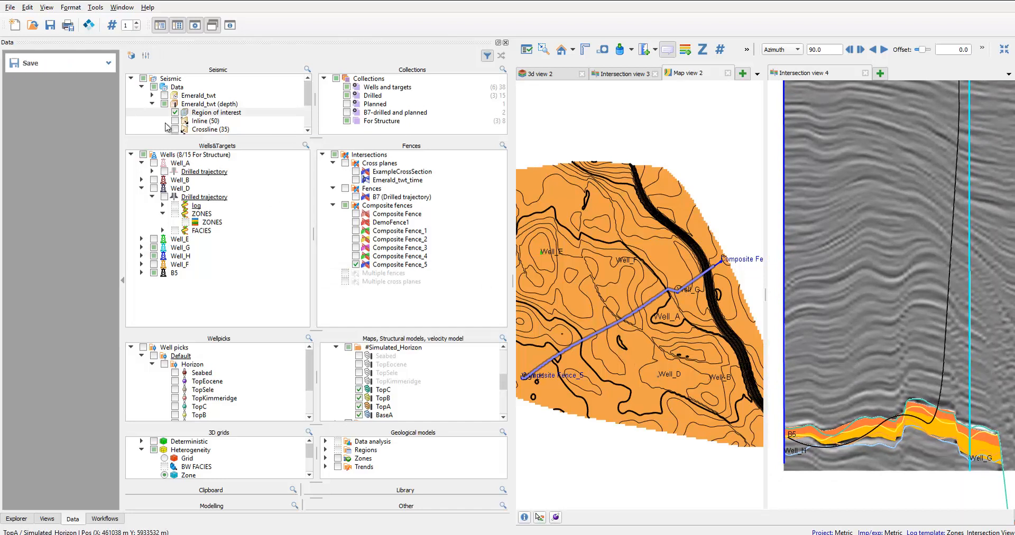
Step: Step through the realizations to compare the horizons in both views, and return to realization 1
click(137, 24)
click(137, 29)
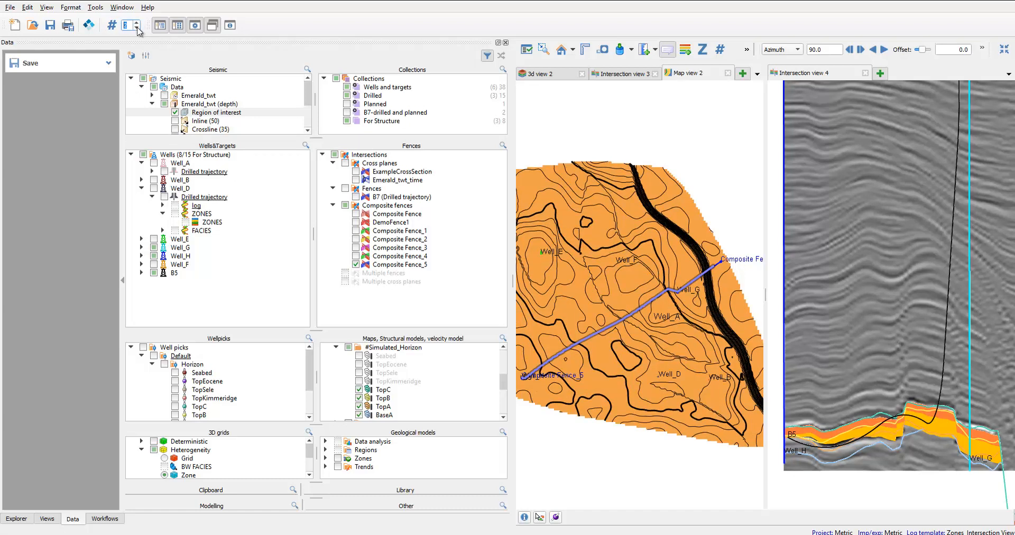
click(137, 22)
click(137, 29)
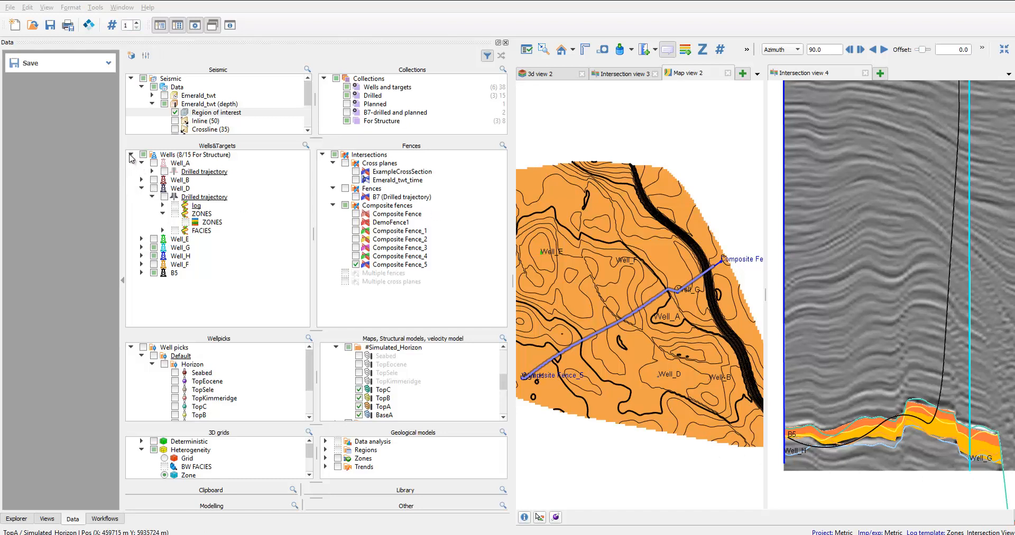
Step: Review the tasks available for the Wells container and for Well_E
click(170, 156)
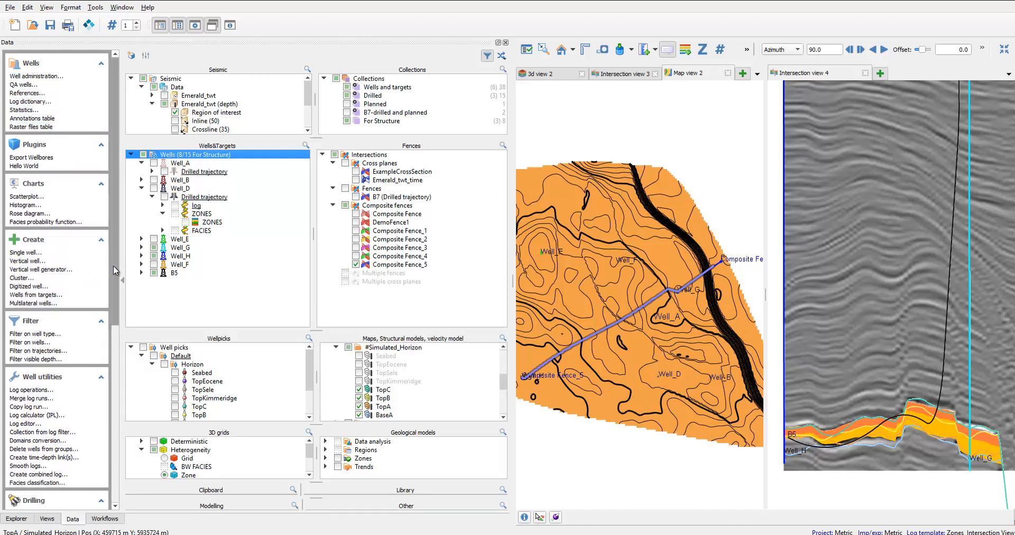
mouse_move(113, 265)
mouse_down()
mouse_move(104, 463)
mouse_move(119, 250)
mouse_up()
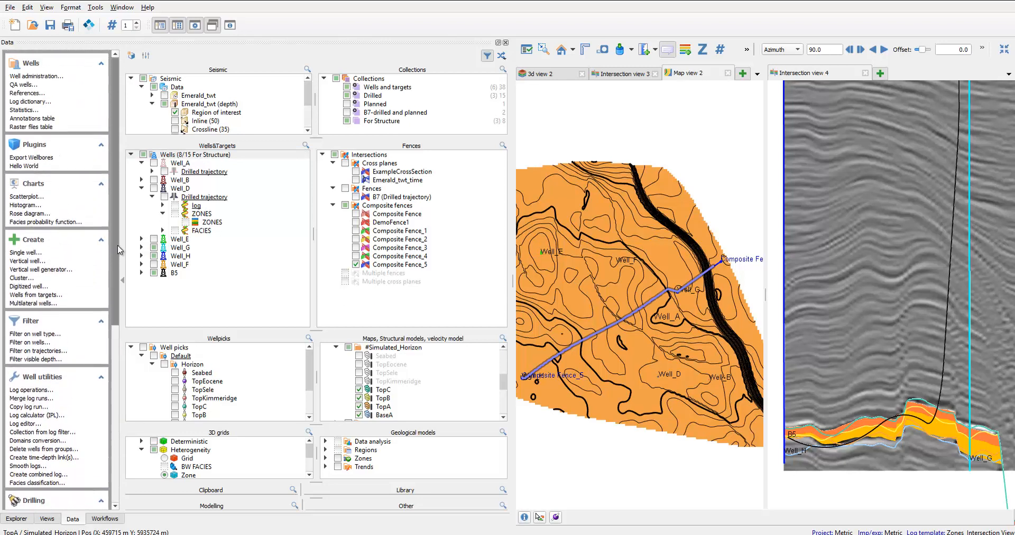
click(187, 154)
right_click(186, 155)
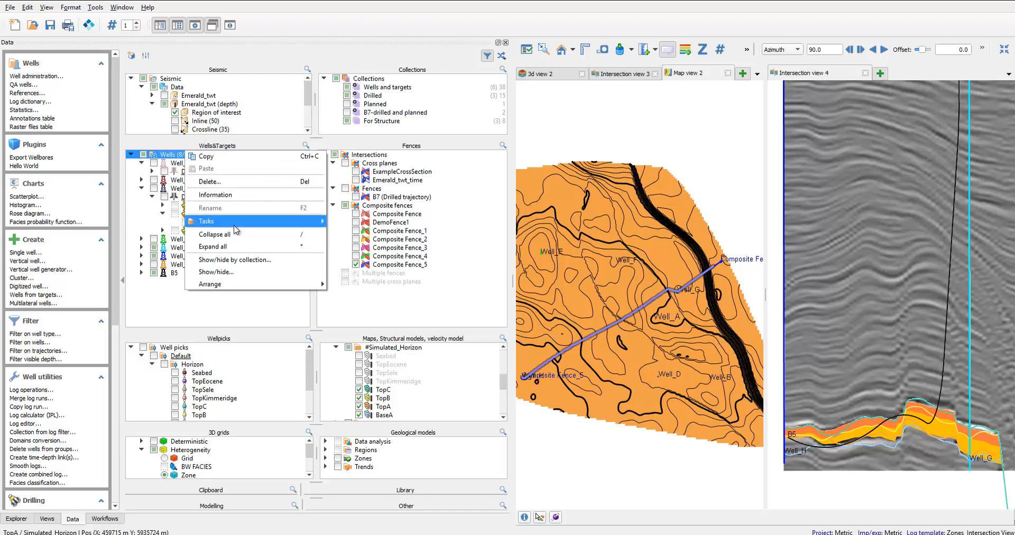
mouse_move(234, 224)
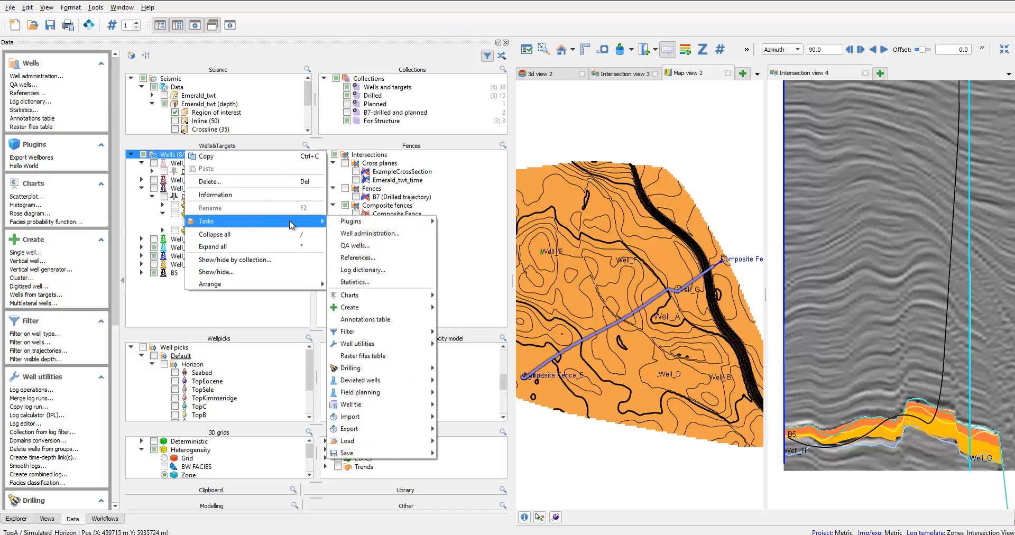
right_click(178, 241)
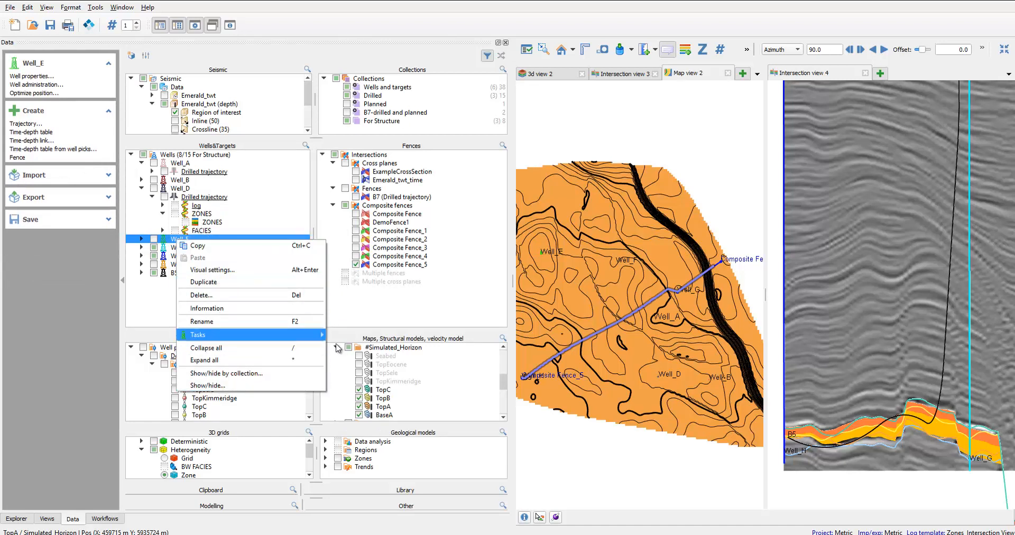
Step: Set the colour of the simulated TopA horizon to grey in its visual settings
right_click(379, 391)
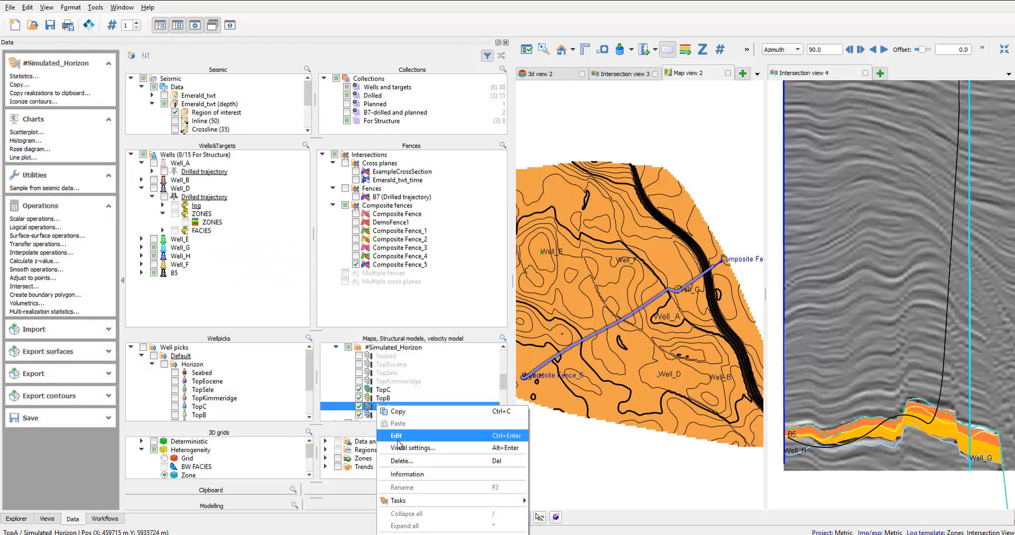
click(412, 432)
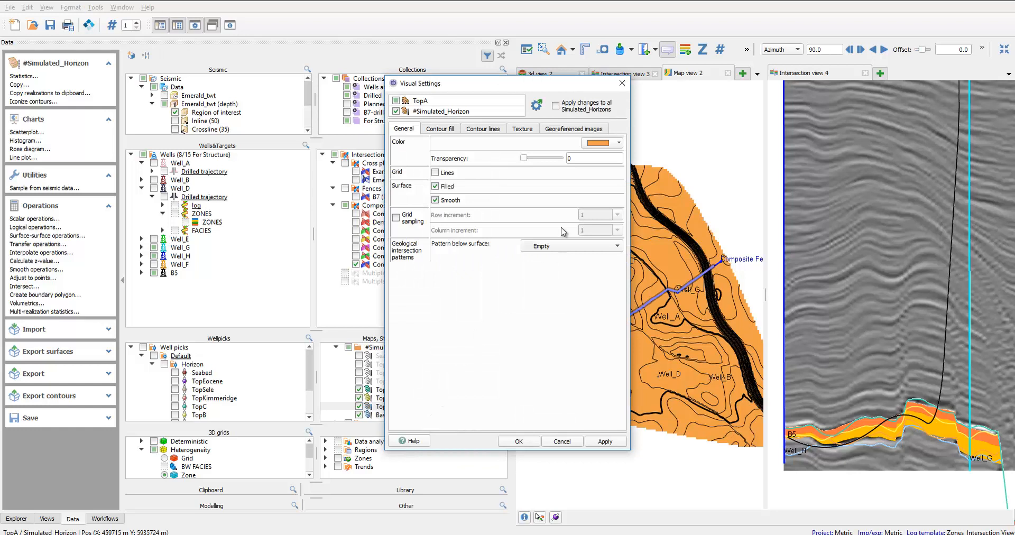
click(620, 143)
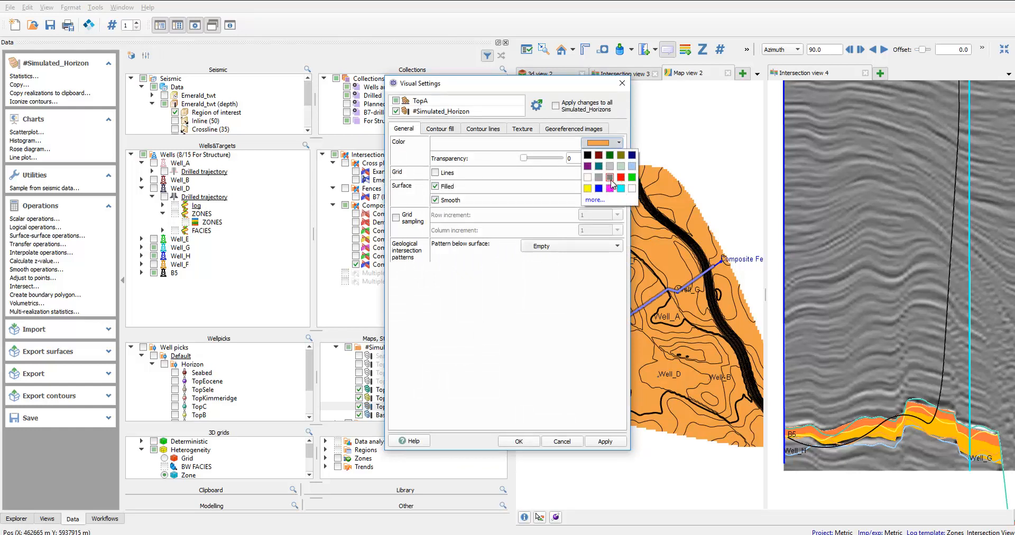
click(610, 178)
click(528, 443)
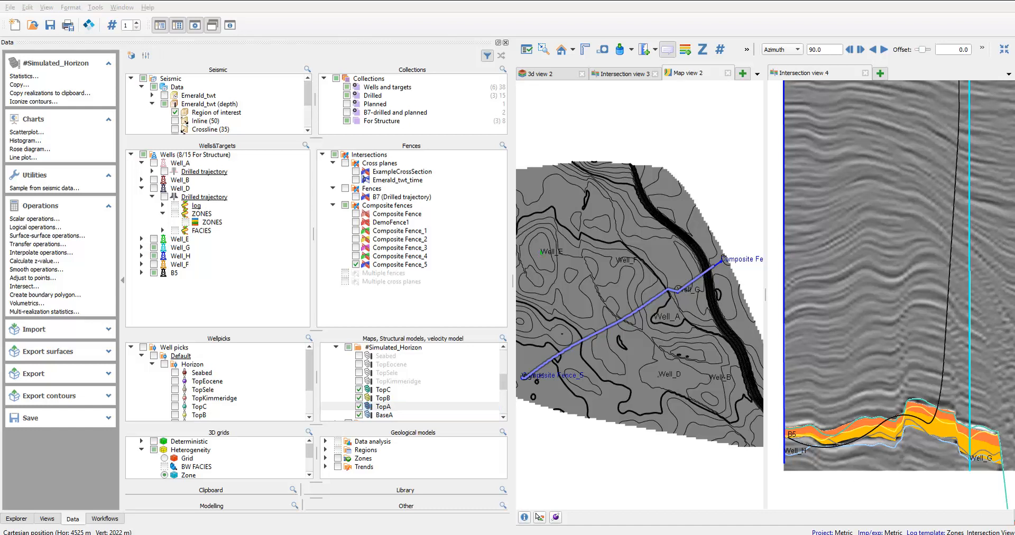
Step: Search the workflow job list for "log operation" and examine the existing jobs under Log operations
click(105, 519)
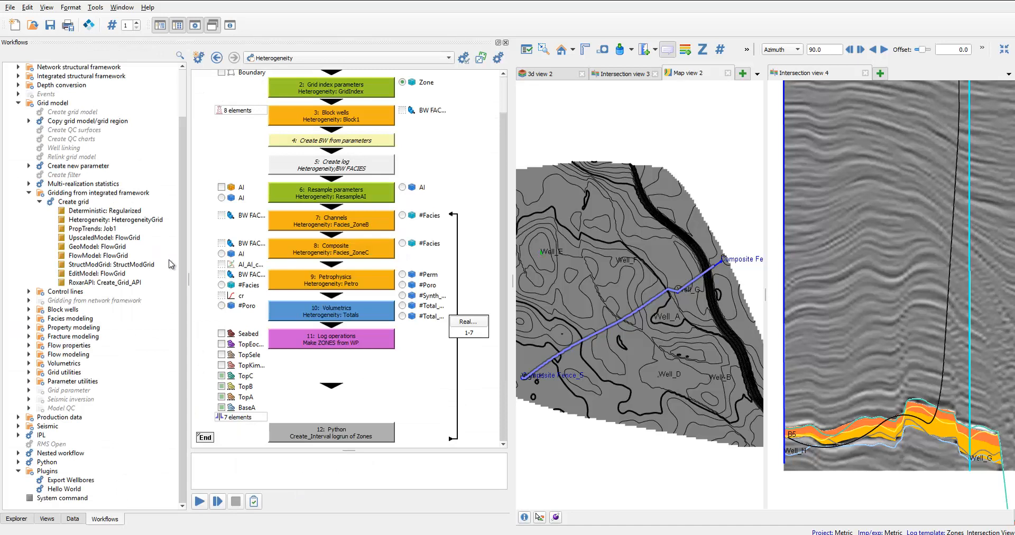
scroll(183, 254, up, 2)
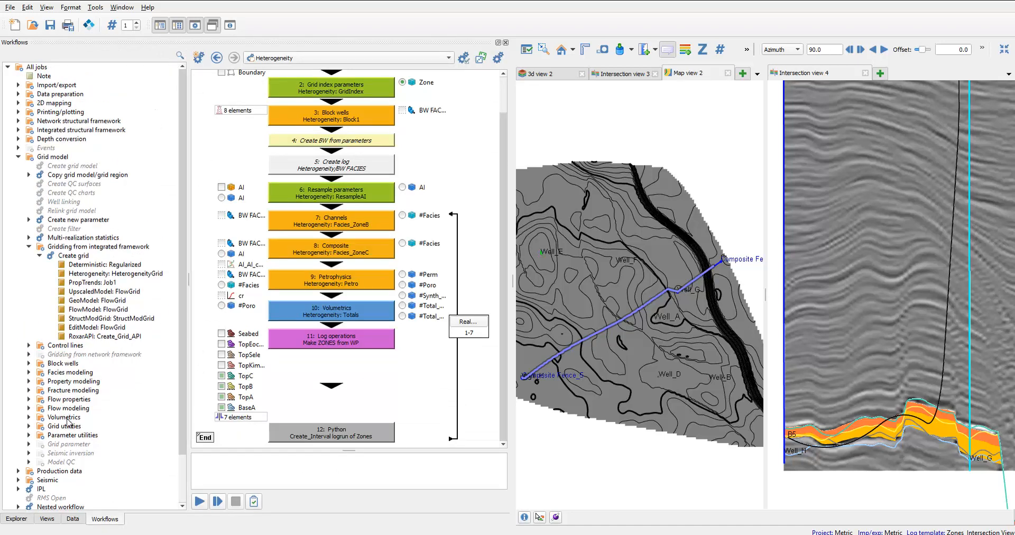
click(180, 56)
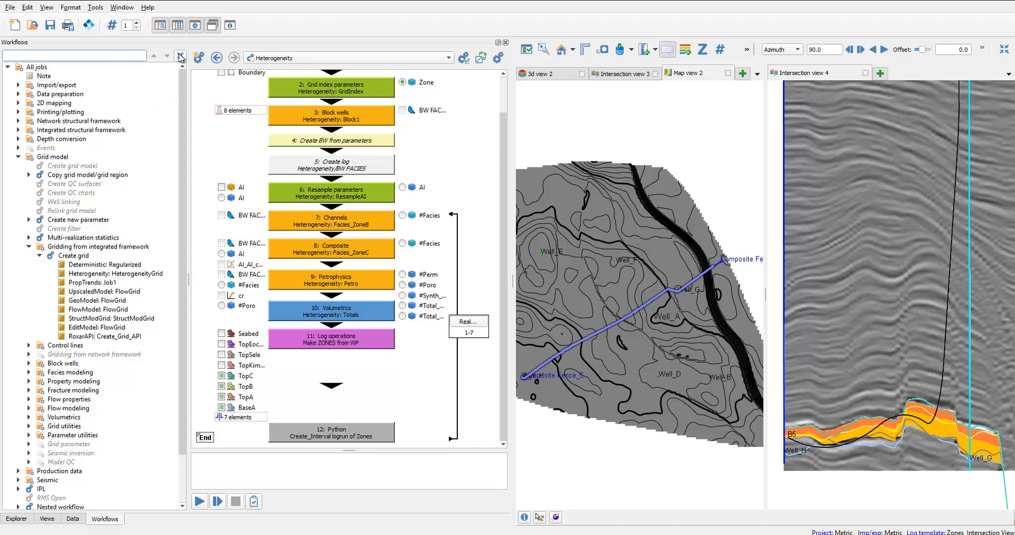
text(log operation)
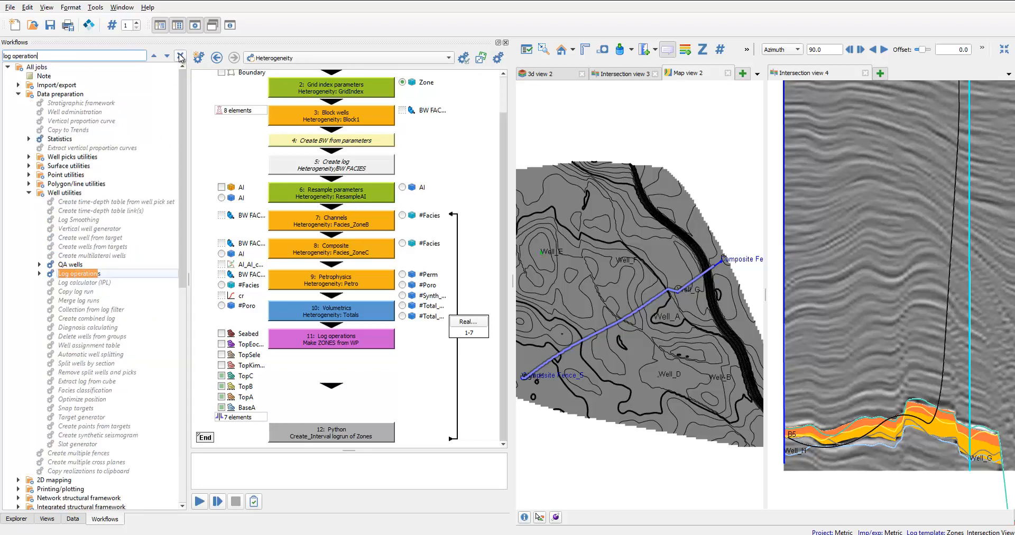
click(40, 273)
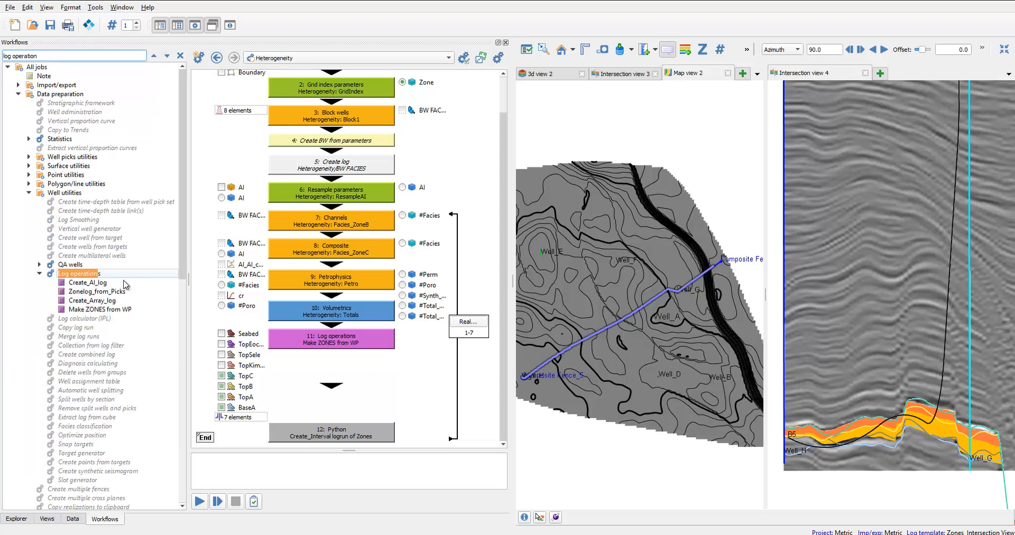
scroll(185, 283, down, 1)
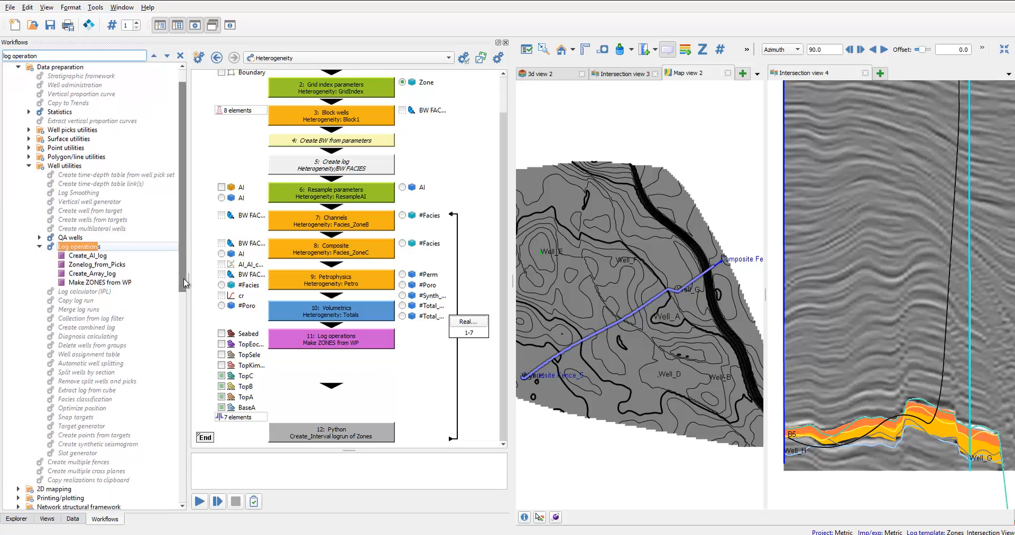
scroll(185, 283, down, 1)
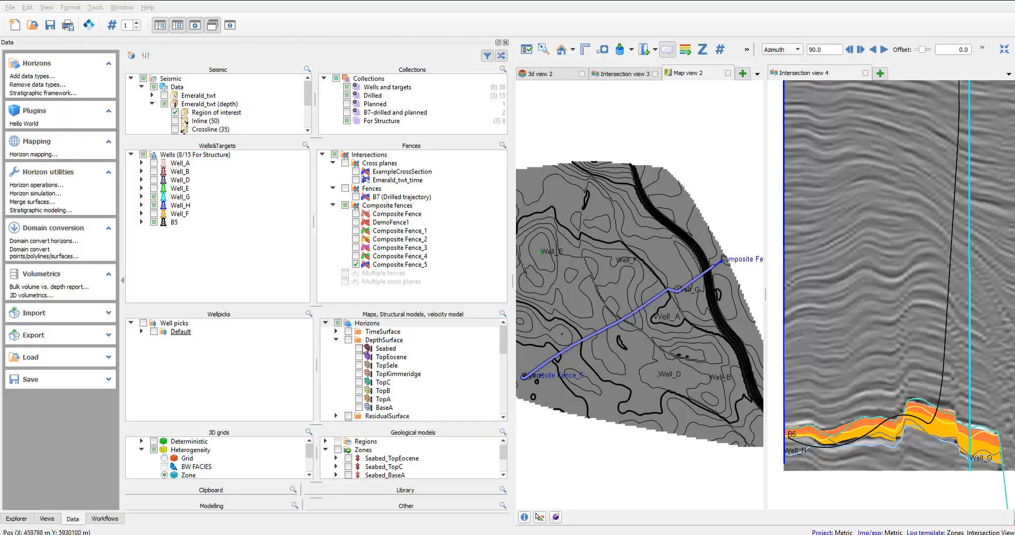
Step: Enlarge the horizons list, review the DepthSurface horizons and open the Horizons stratigraphic framework beside the list
drag(318, 307, 317, 239)
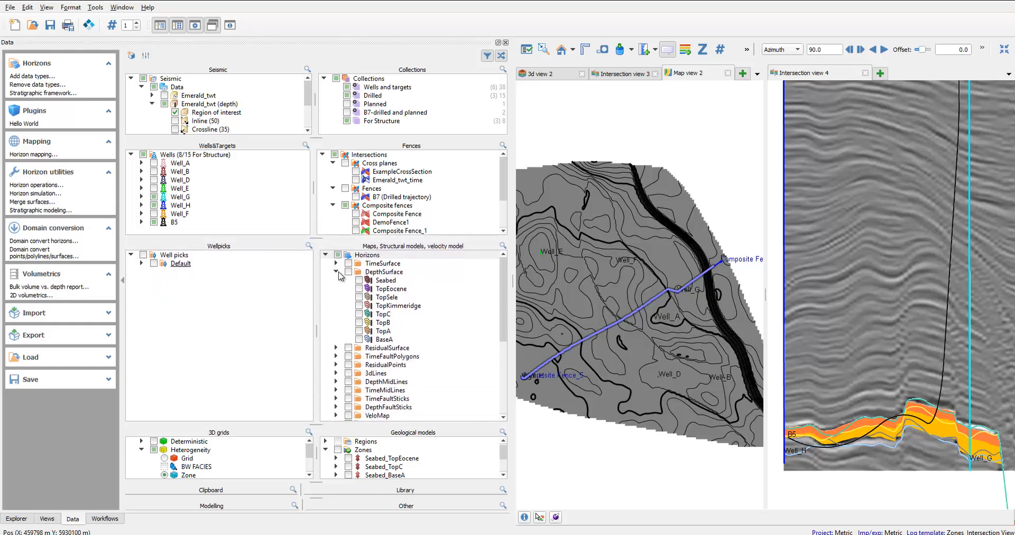
click(336, 271)
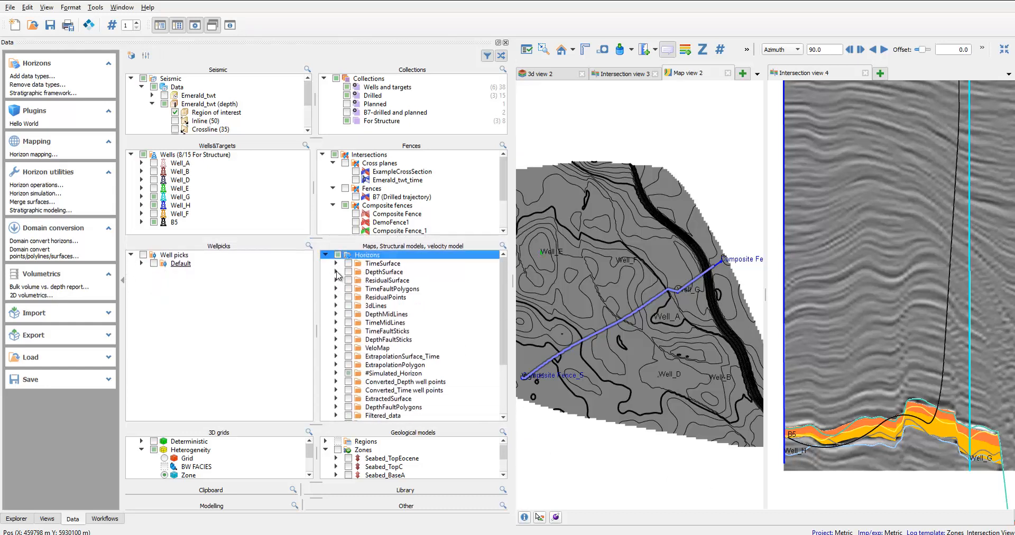
click(336, 272)
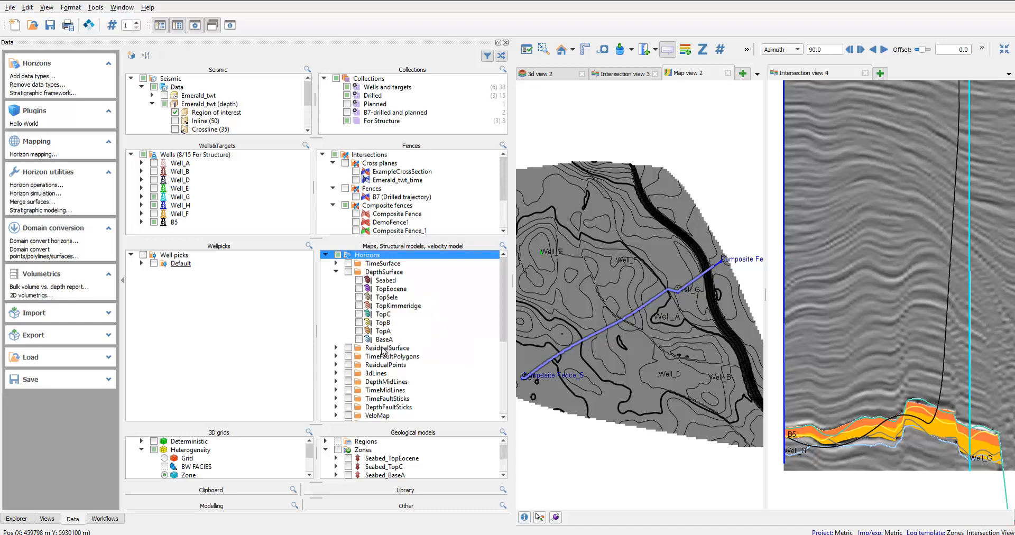
click(61, 94)
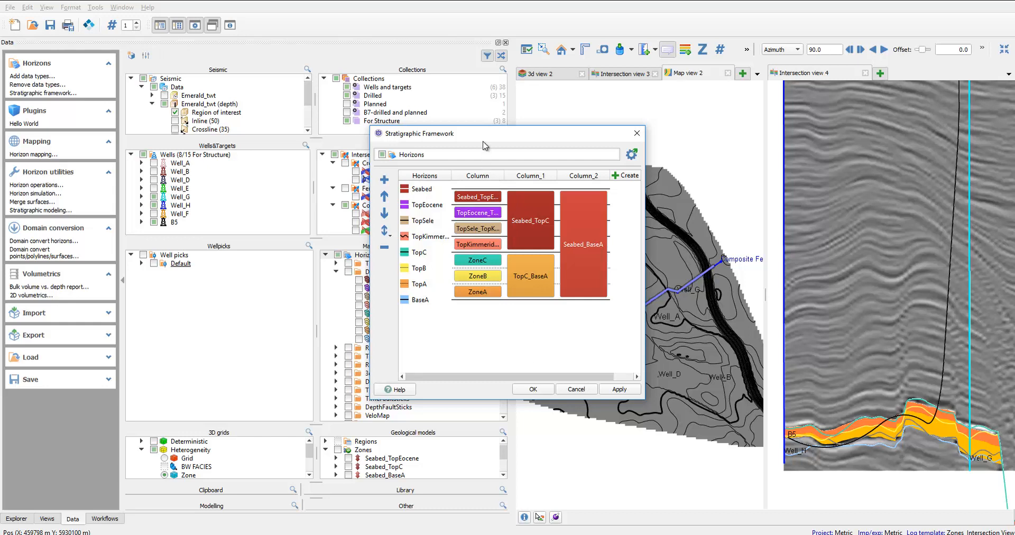
drag(484, 145, 681, 169)
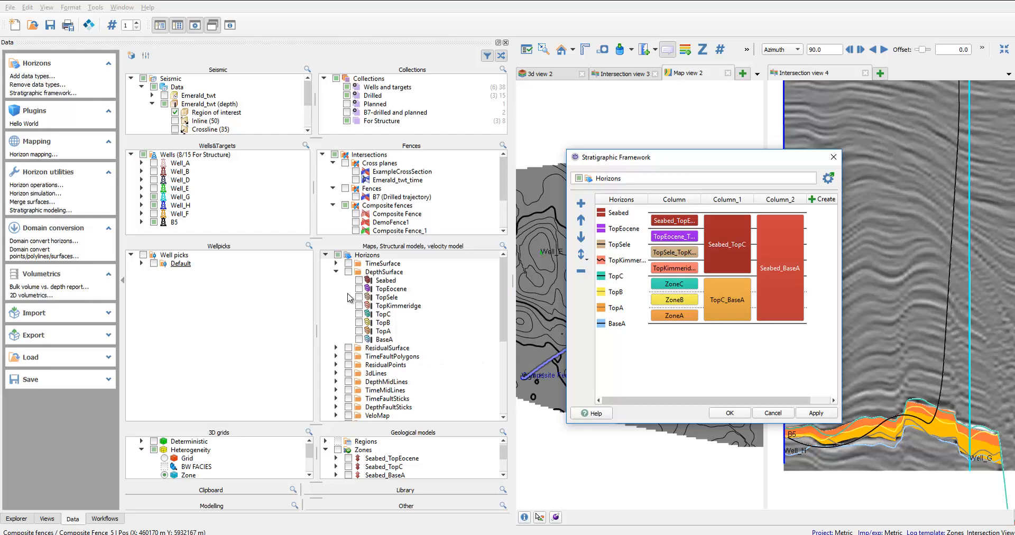
Step: Collapse DepthSurface and expand #Simulated_Horizon to compare its horizons with the stratigraphic framework
click(336, 271)
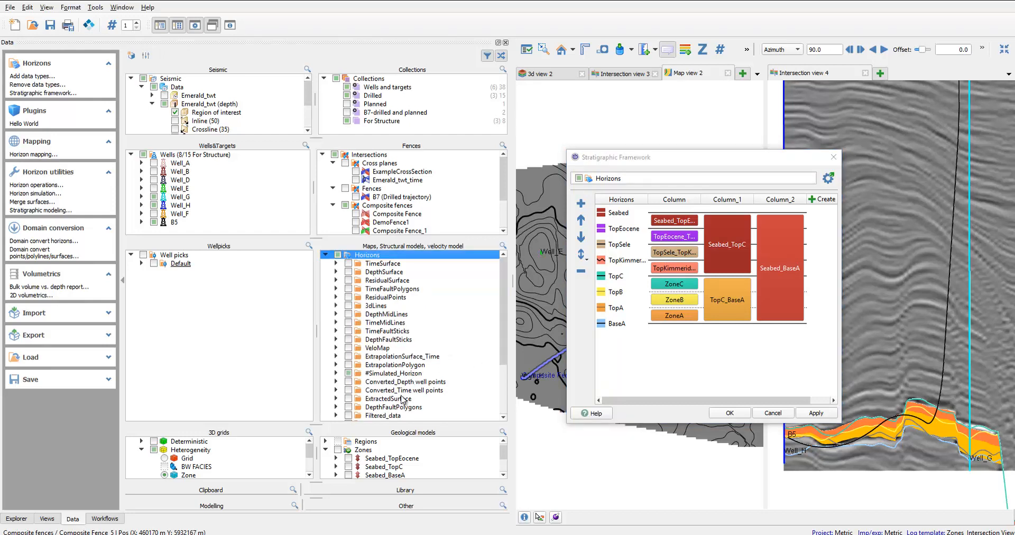
click(337, 374)
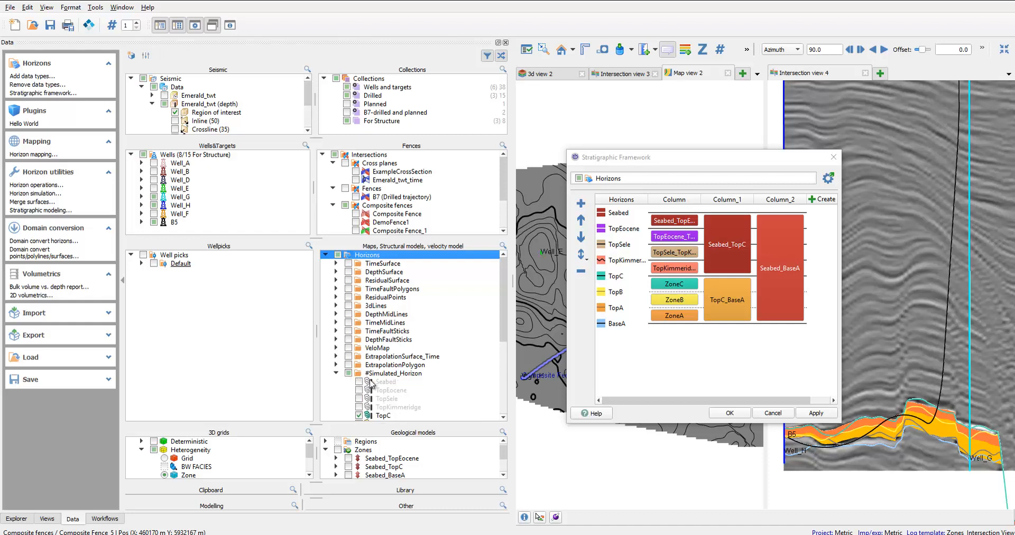
drag(504, 341, 503, 356)
scroll(504, 356, down, 1)
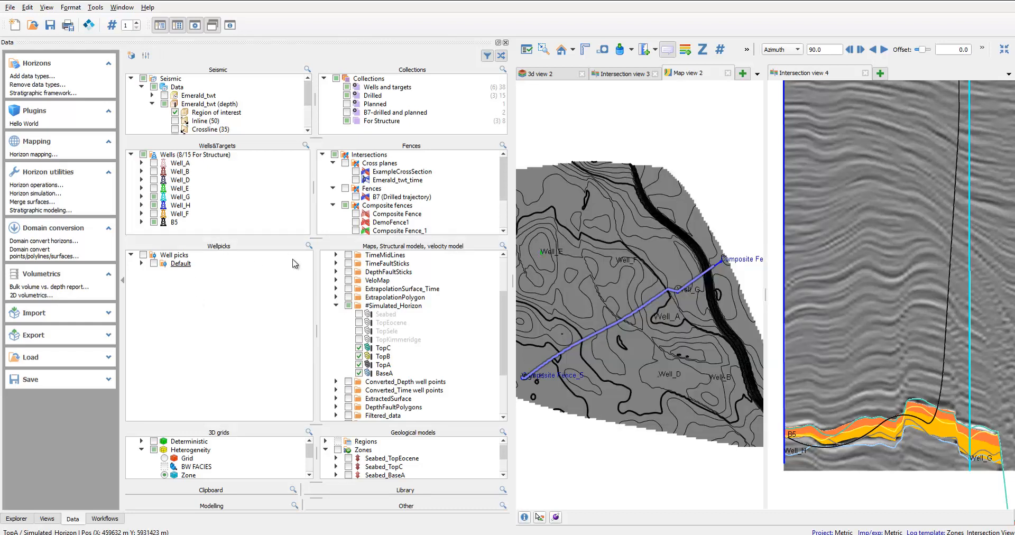
Step: Enlarge the wells list, reset its For Structure collection filter and filter it by the Drilled collection instead
drag(319, 241, 319, 322)
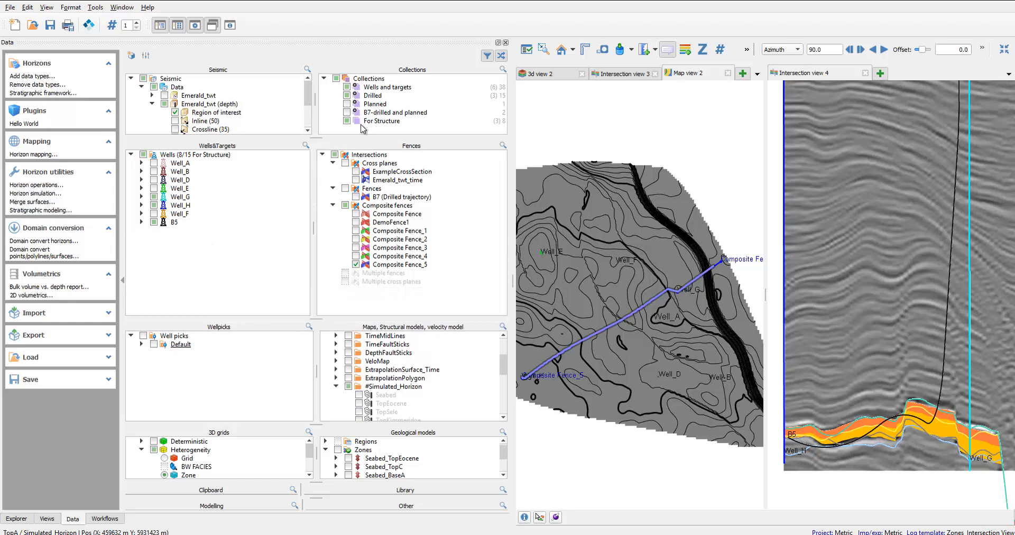
click(210, 156)
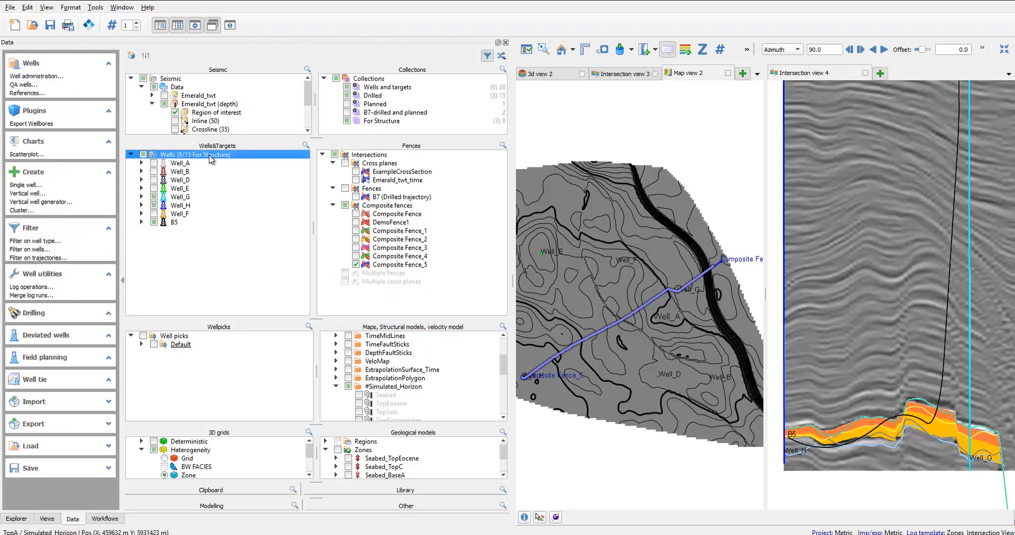
right_click(209, 156)
click(251, 274)
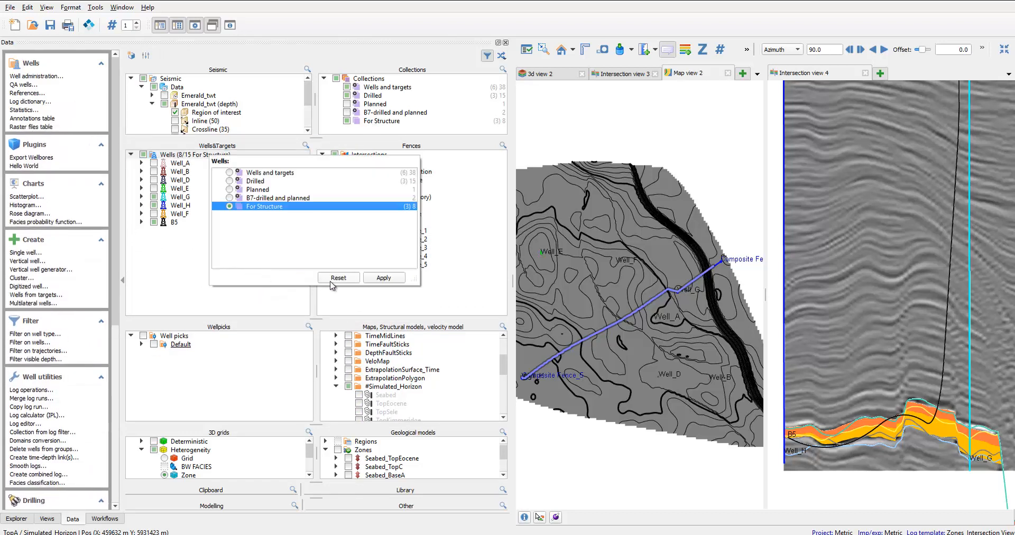
click(338, 278)
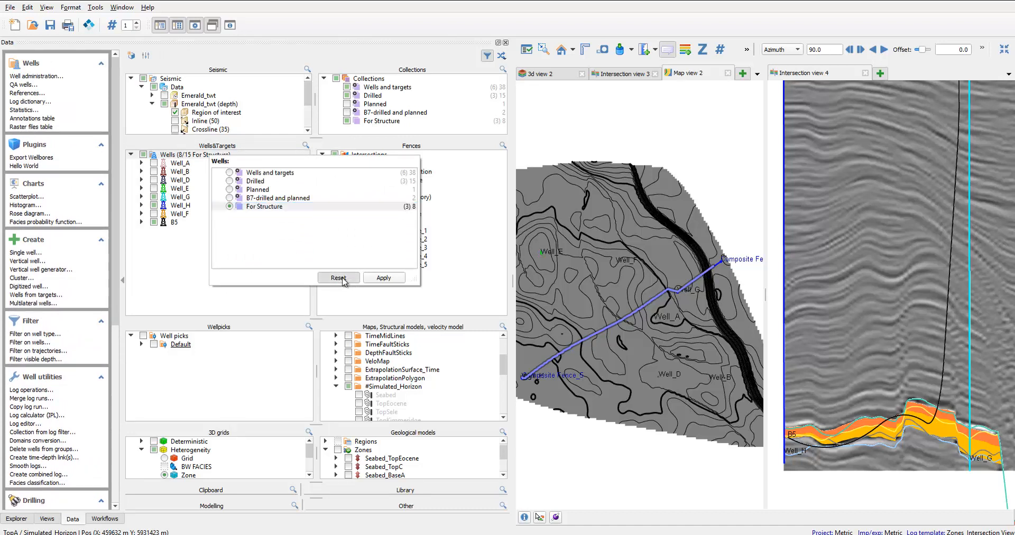
click(384, 278)
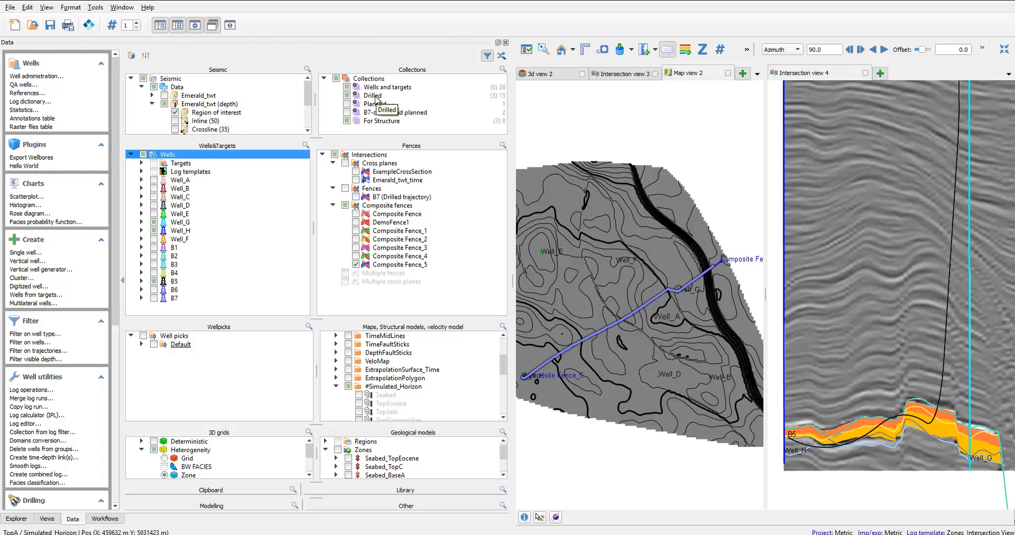
drag(377, 98, 177, 158)
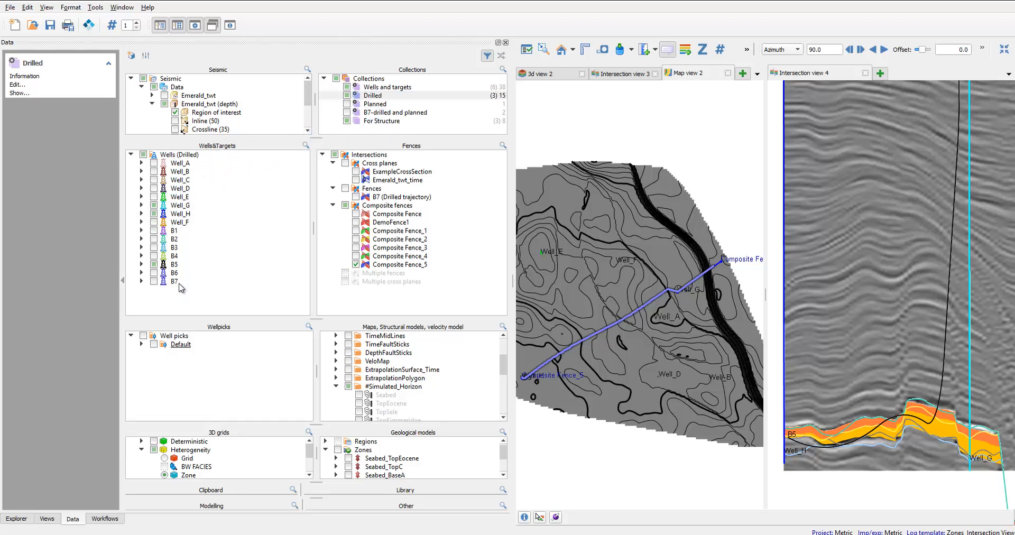